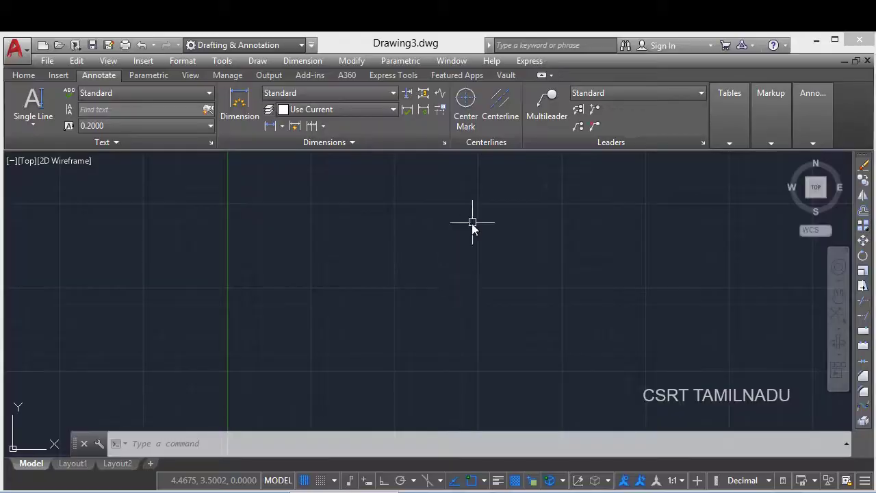
Dismiss the stray selection, then open and close the Text Style dialog with ST.
left_click(472, 222)
left_click(395, 349)
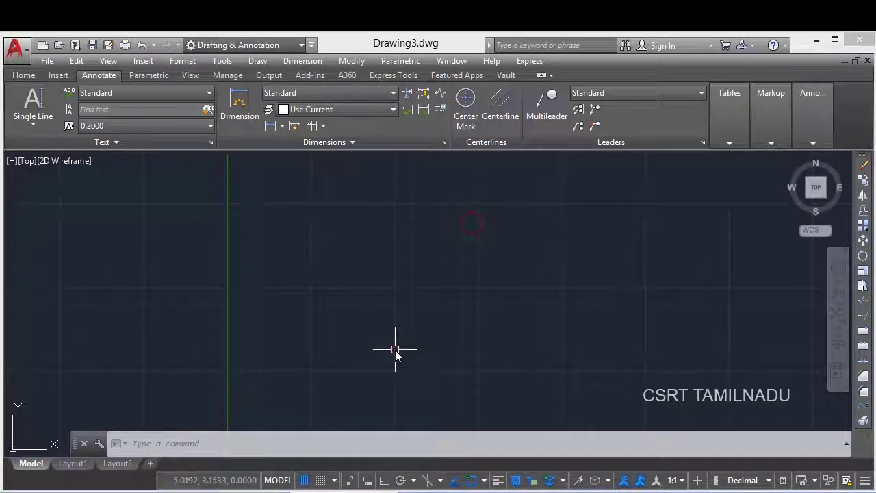
type("ST")
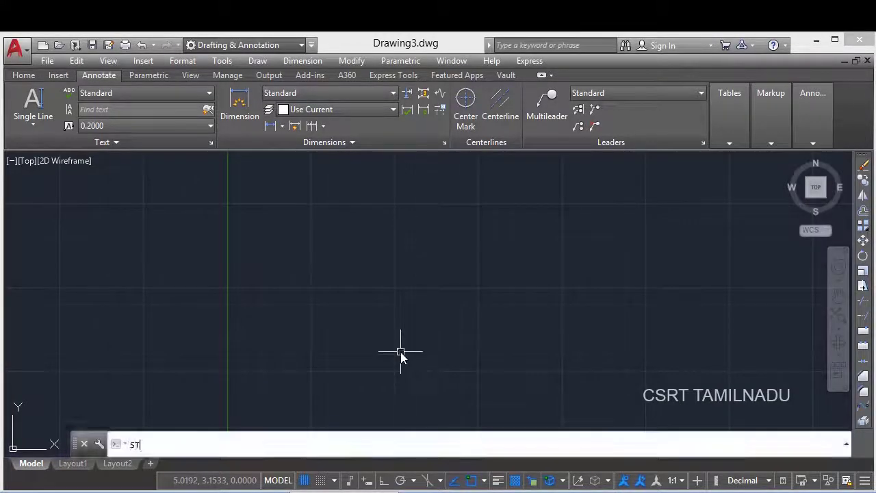
key("Return")
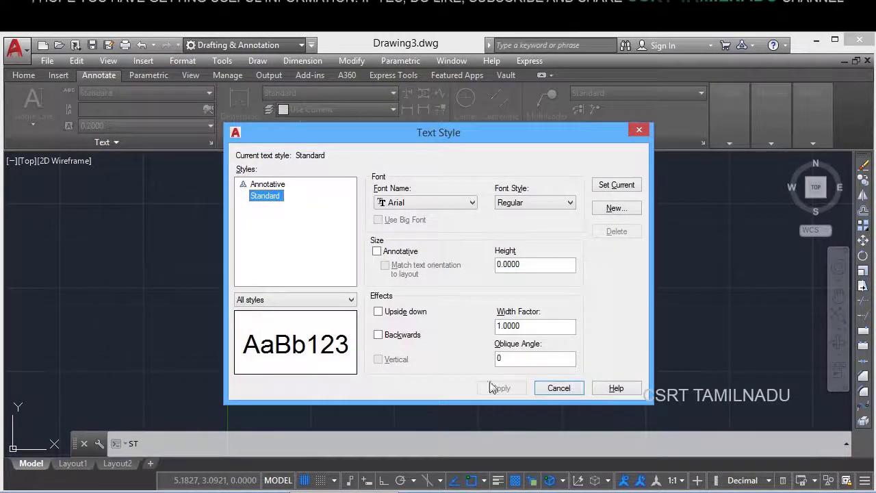
left_click(553, 387)
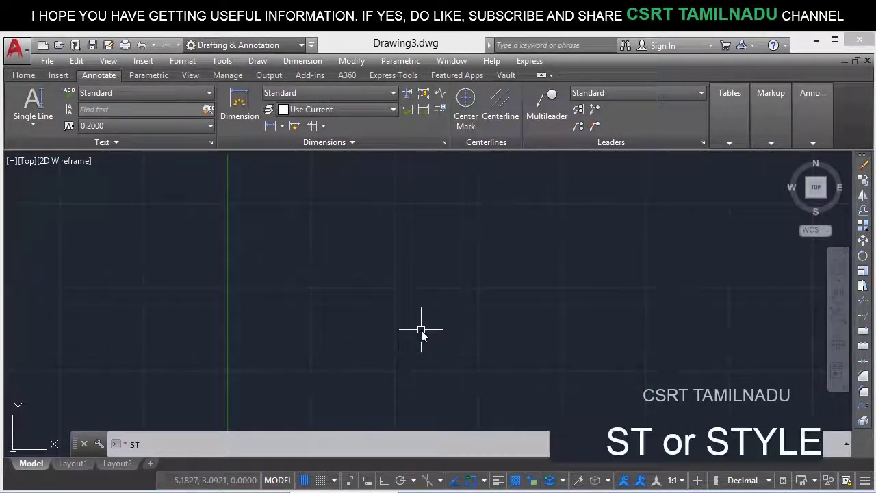
Reopen Text Style from the Text panel and Format menu, then move it up-left.
key("Return")
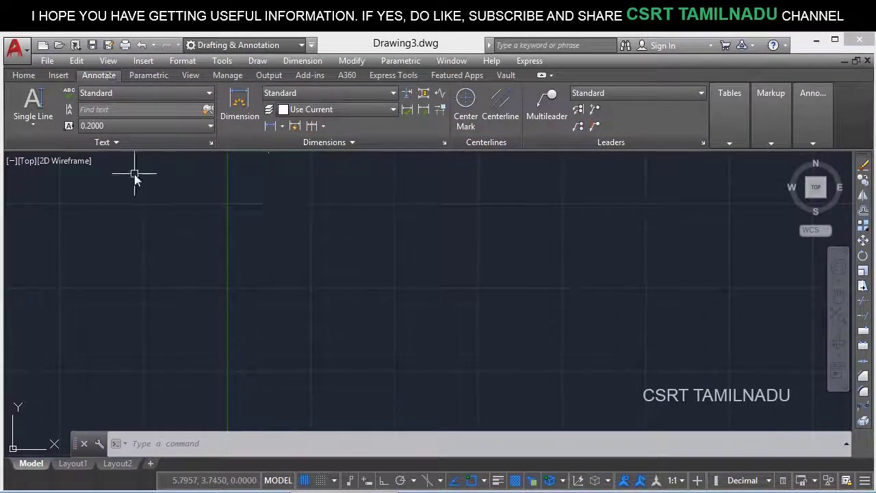
left_click(211, 143)
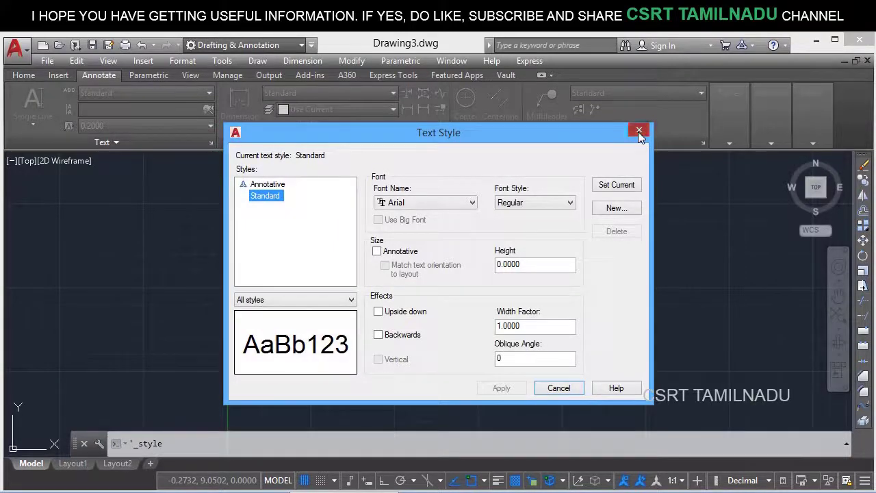
left_click(640, 131)
left_click(181, 62)
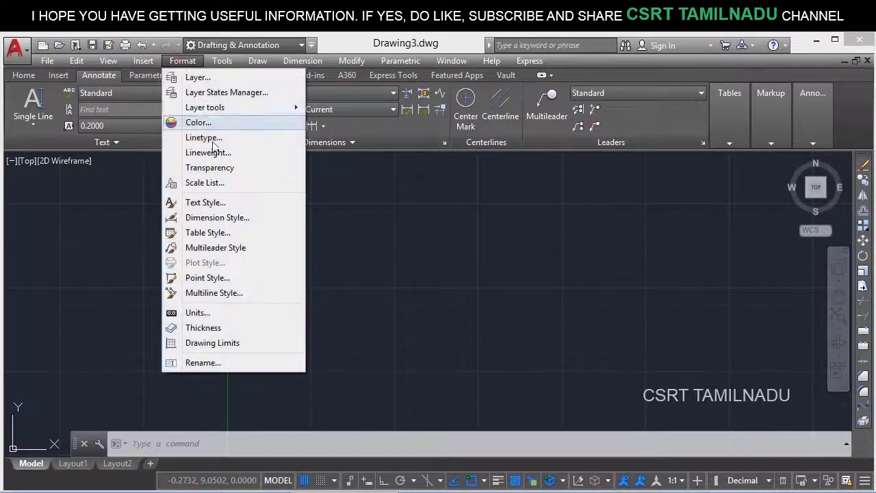
left_click(219, 203)
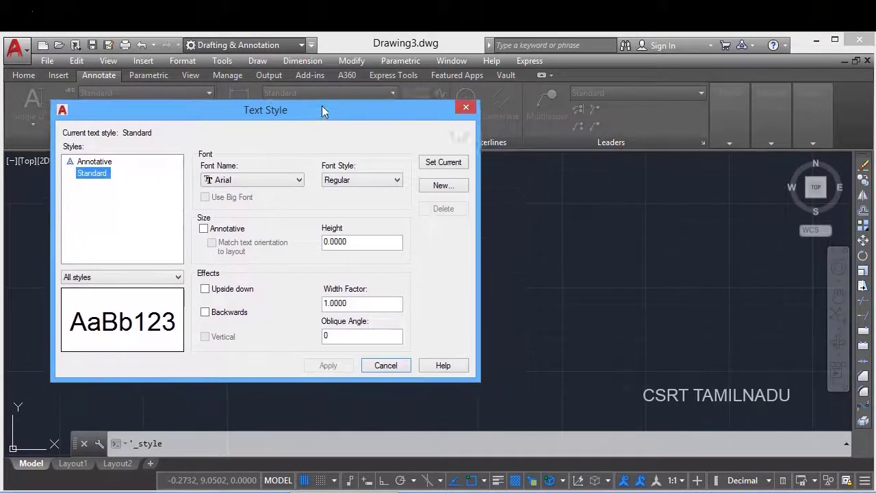
left_click_drag(450, 135, 305, 93)
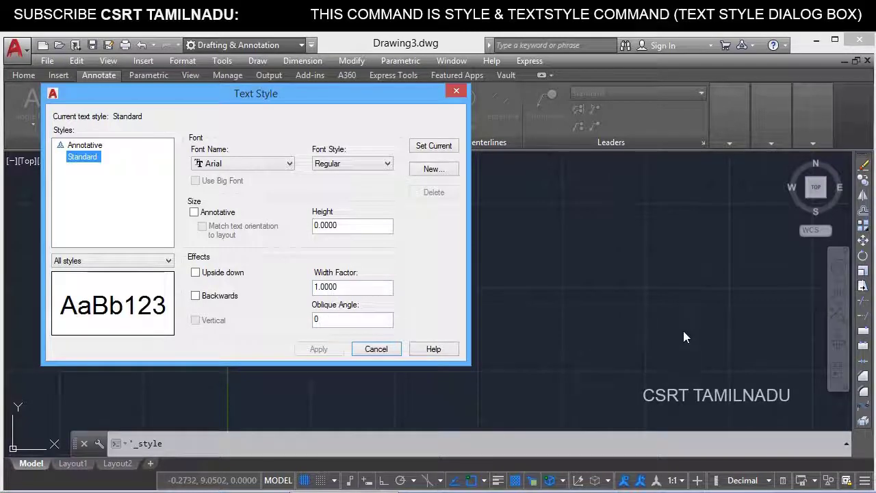
Create a new text style named ARIAL BOLD 2.5.
key("Tab")
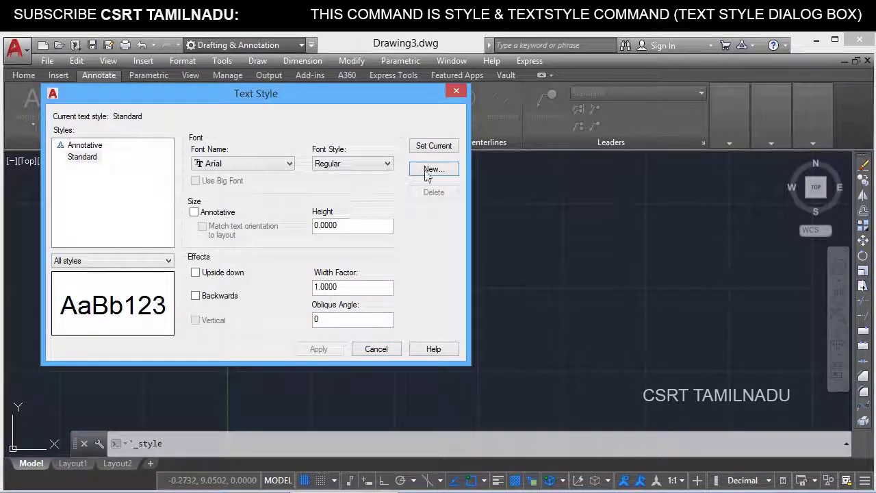
left_click(427, 171)
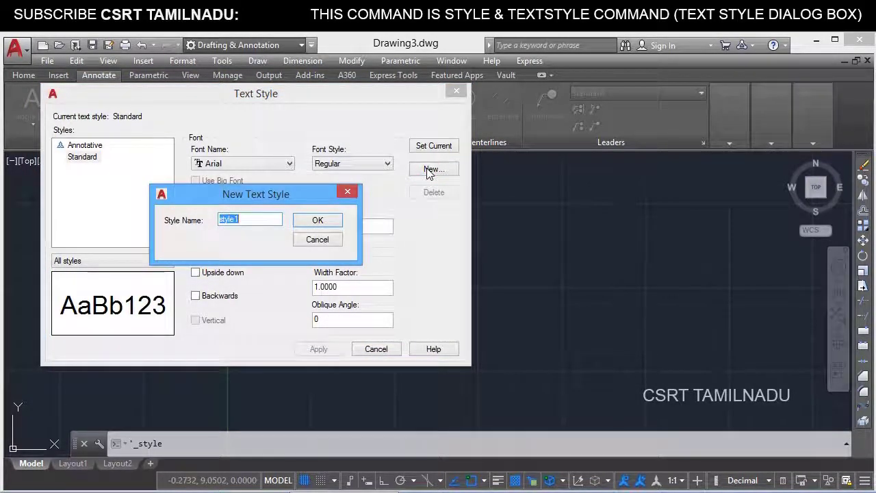
type("N")
key("BackSpace")
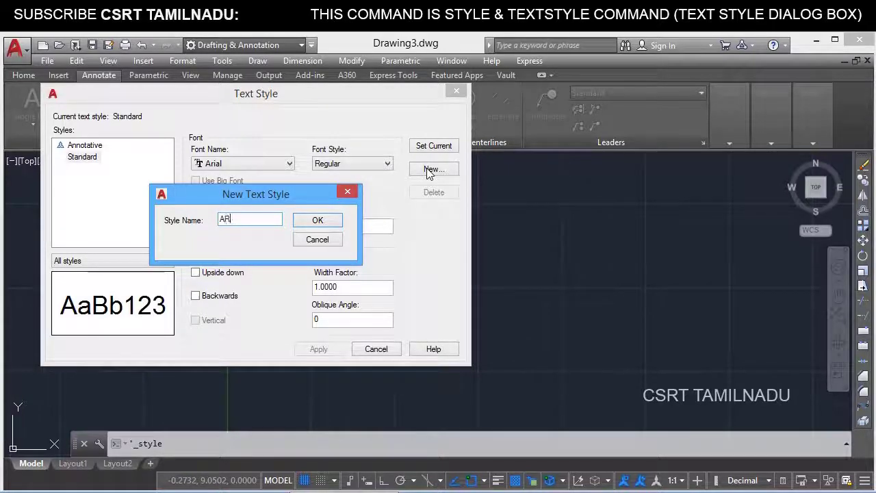
type("IAL BO")
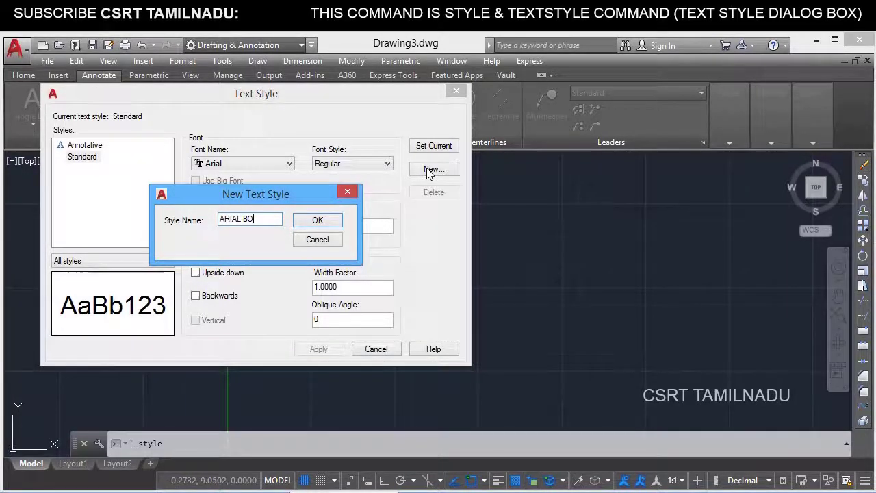
type("LD 2.5")
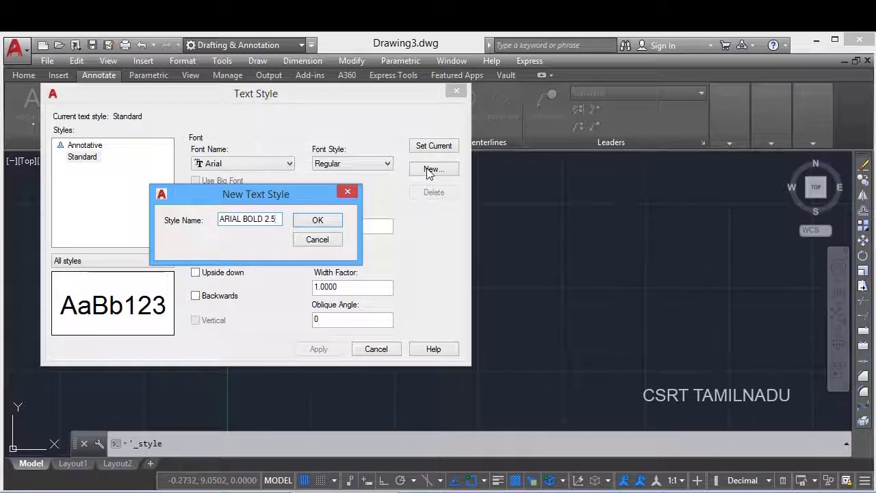
left_click(320, 220)
Create a second new text style named CALIBRI ITALIC 1.
left_click(427, 170)
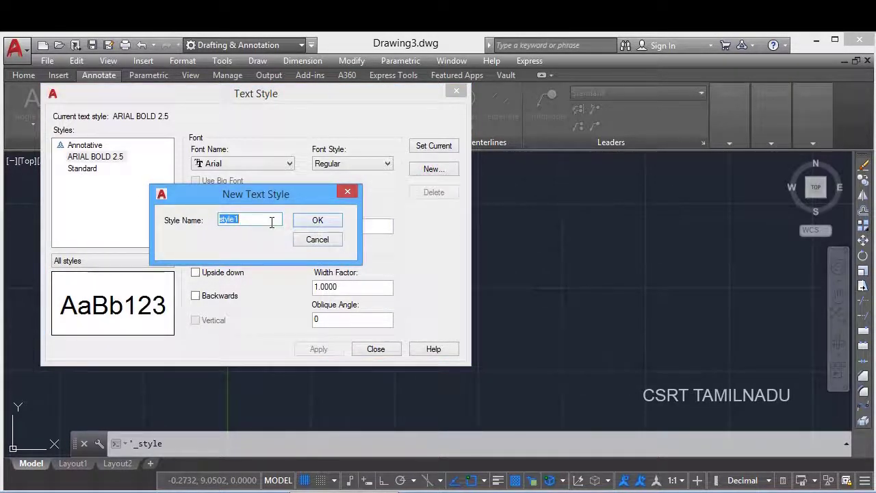
type("CALIBRI")
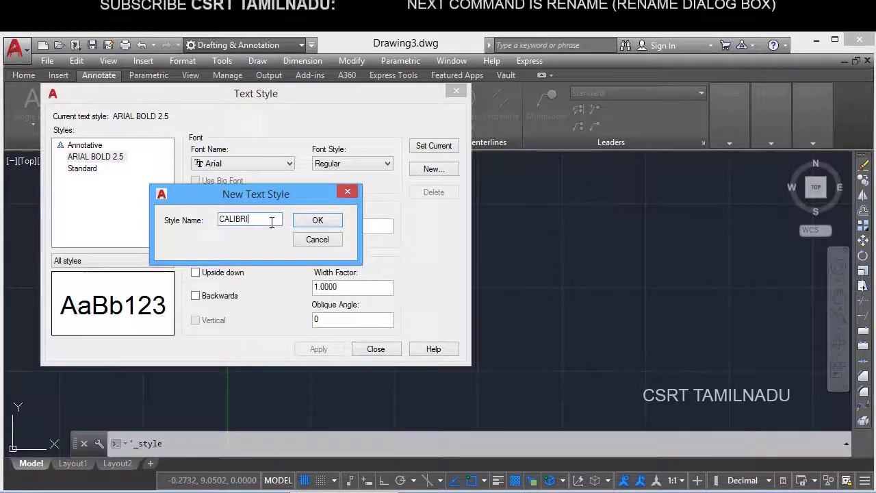
type(" ITALIC")
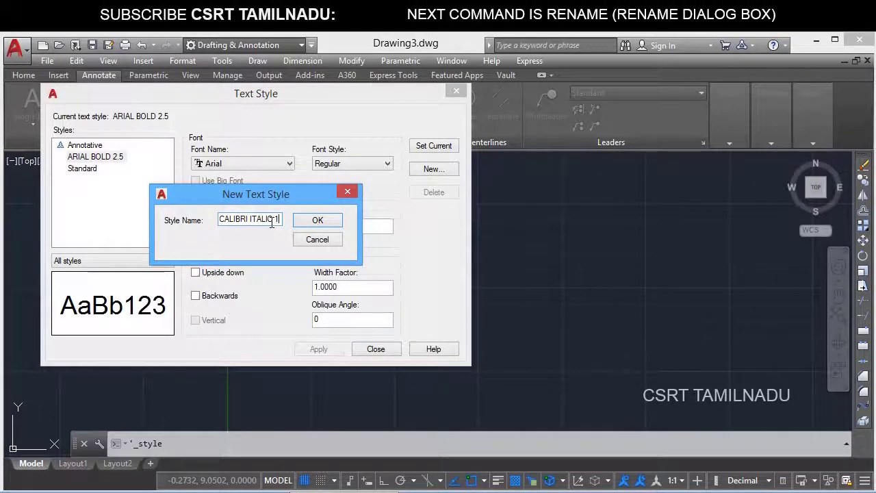
key("Return")
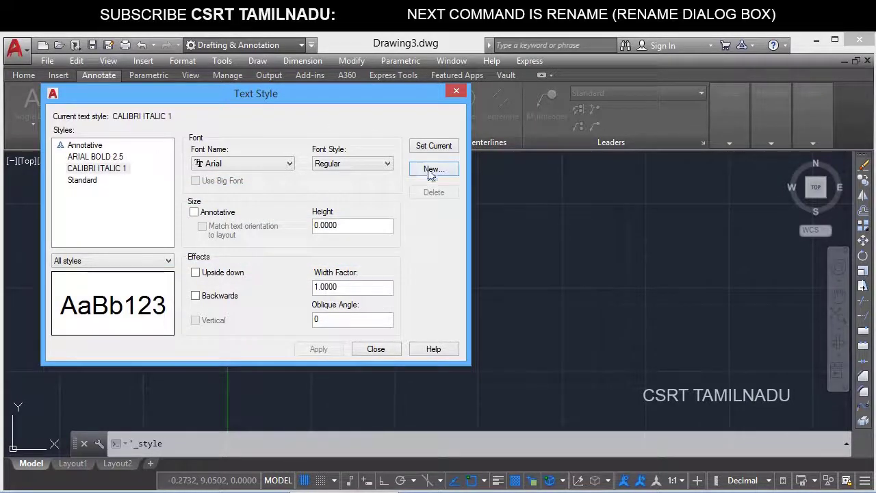
left_click(96, 156)
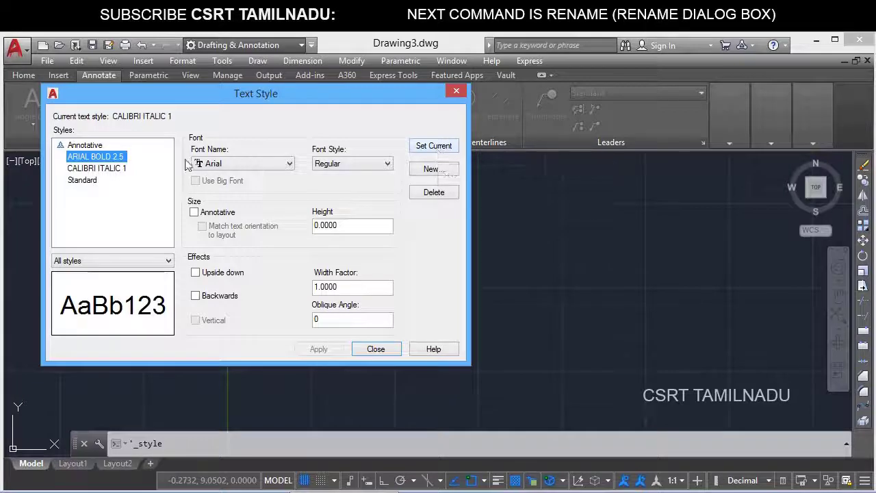
left_click(435, 146)
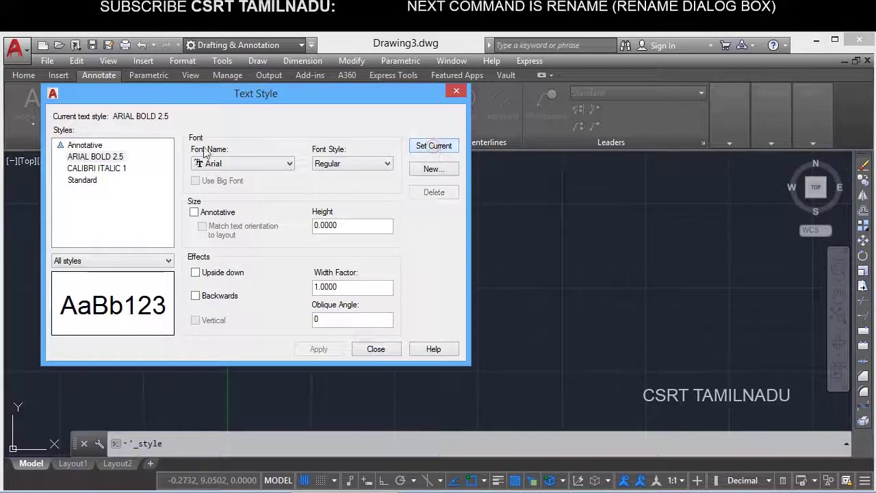
left_click(102, 169)
right_click(103, 171)
left_click(144, 176)
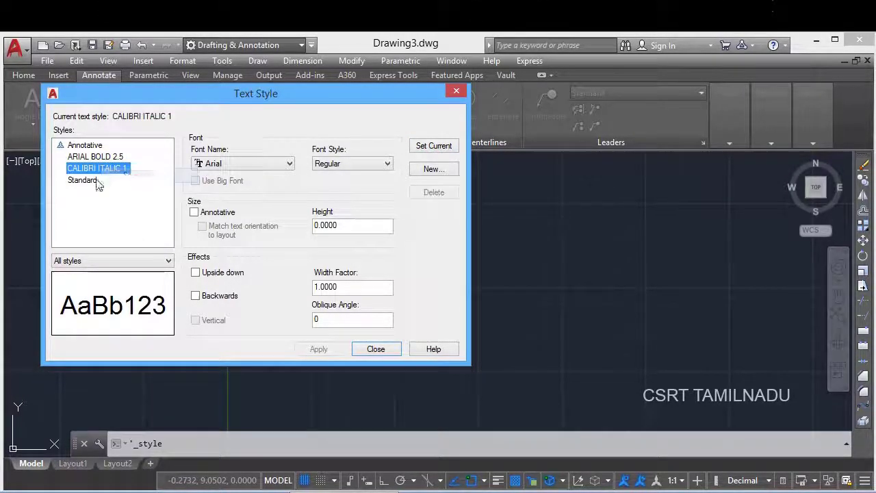
left_click(110, 157)
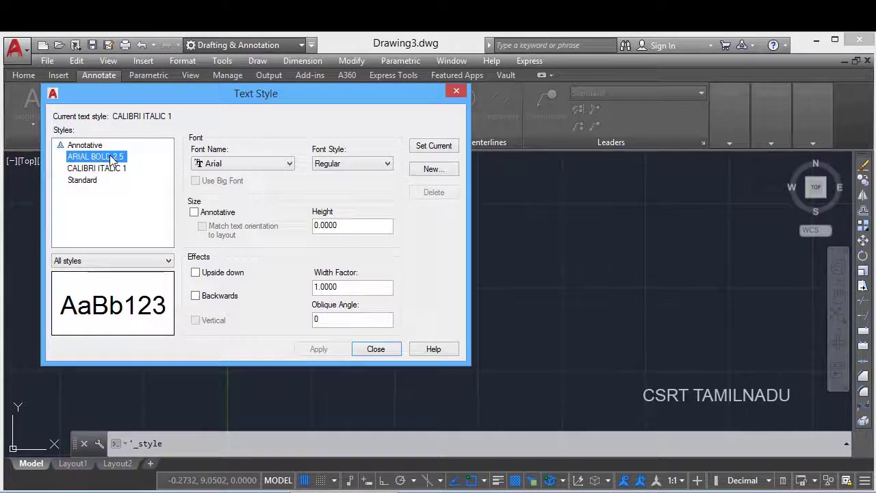
left_click(436, 193)
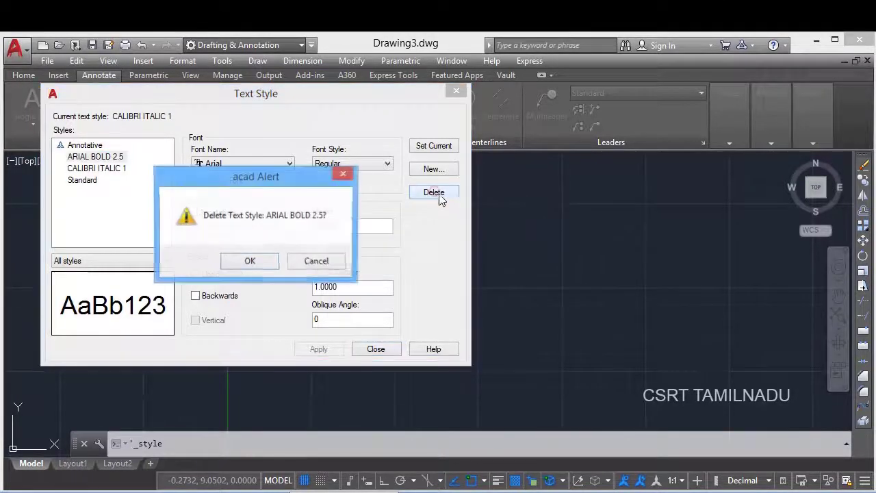
left_click(315, 263)
right_click(101, 160)
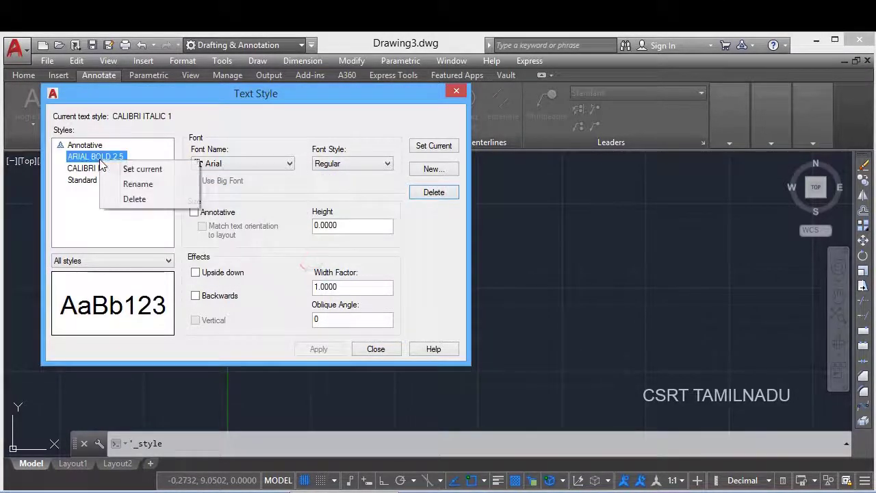
left_click(140, 171)
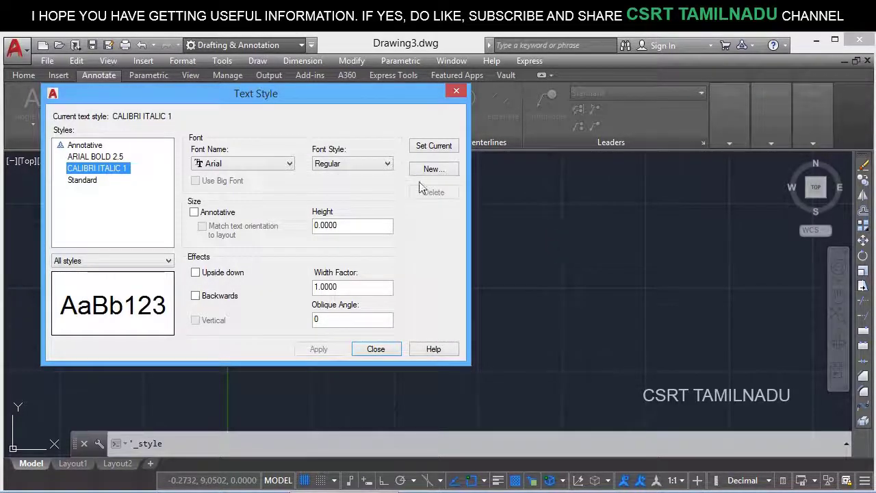
left_click(103, 179)
left_click(106, 168)
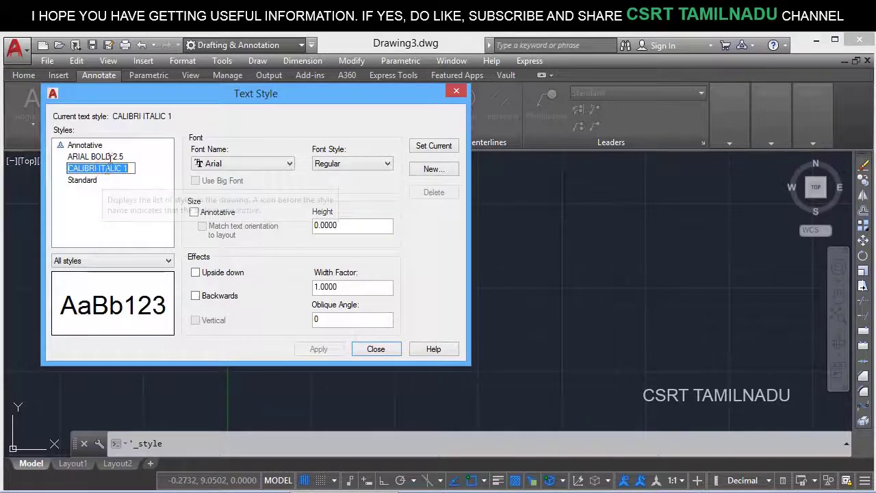
right_click(110, 157)
left_click(120, 182)
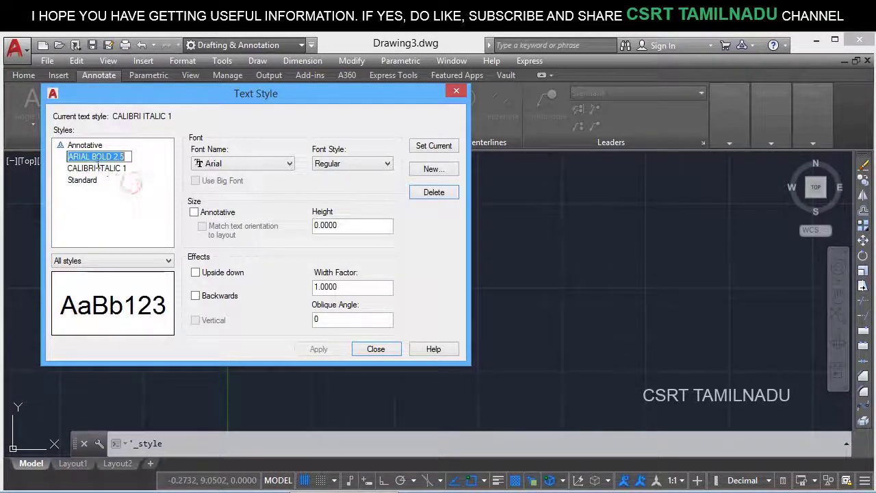
left_click(98, 168)
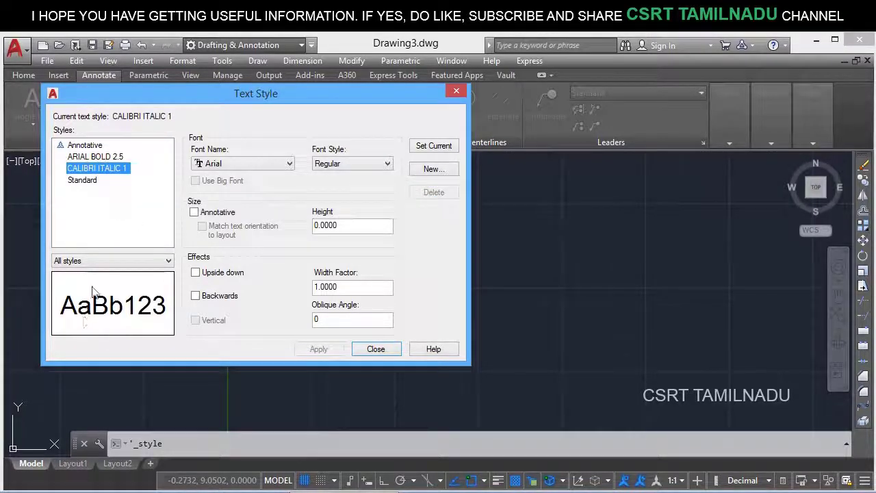
left_click(109, 262)
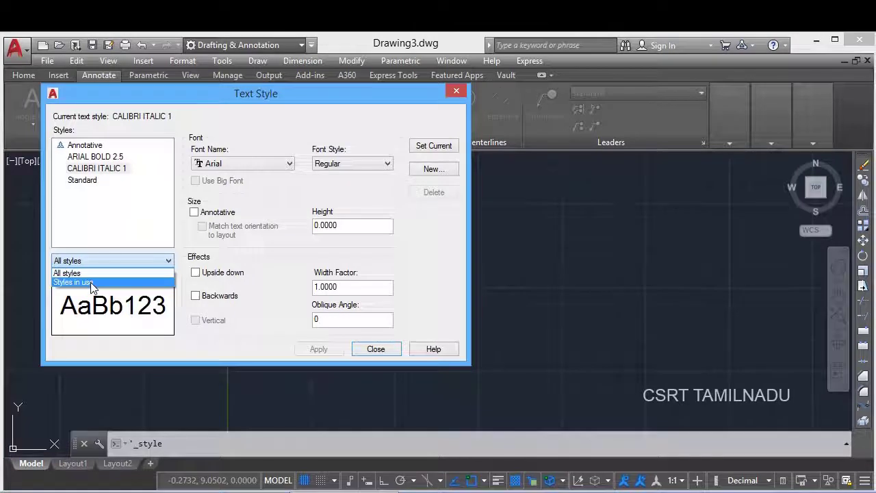
left_click(87, 282)
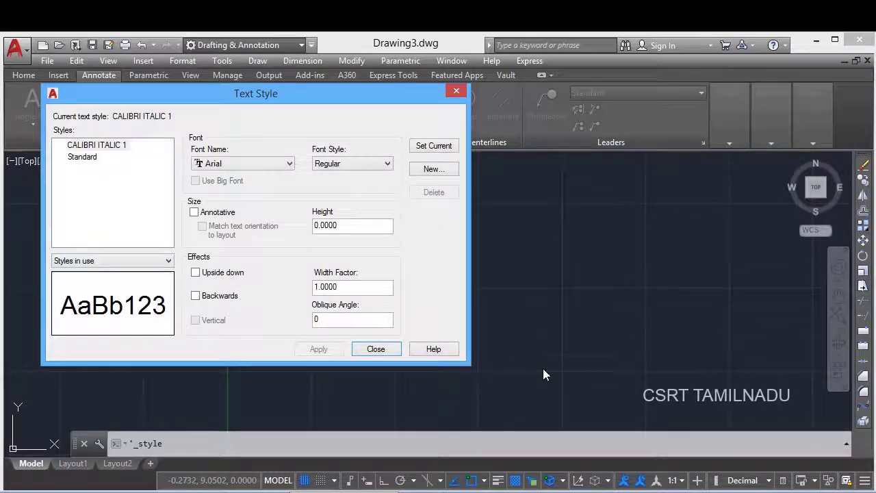
left_click(122, 261)
left_click(82, 271)
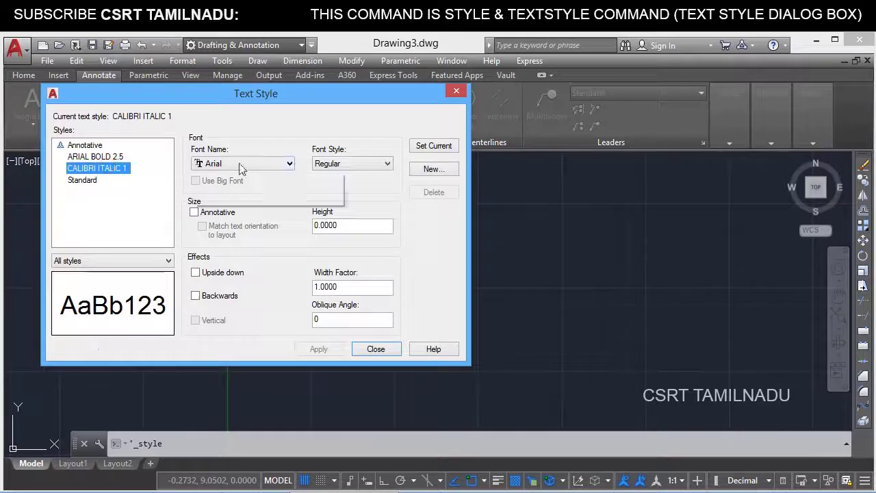
Give CALIBRI ITALIC 1 the Calibri font, Italic style and height 1, and apply.
left_click(290, 164)
scroll(282, 268, "down", 2)
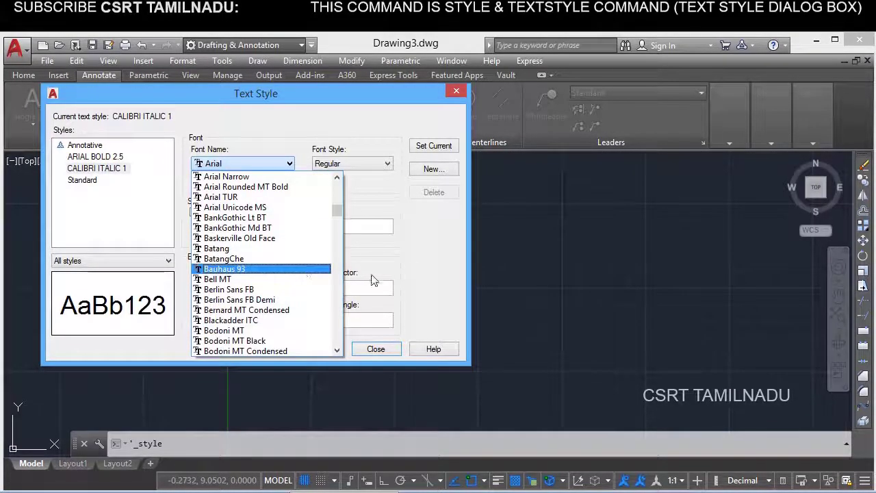
key("s")
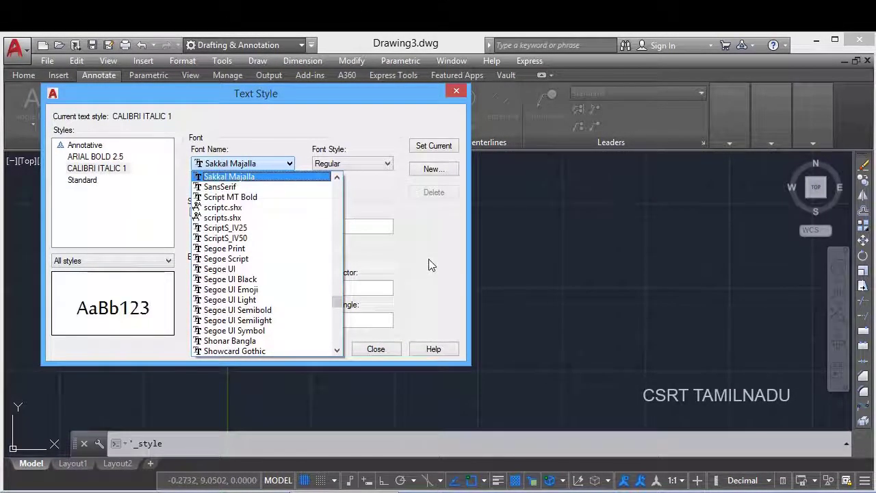
key("c")
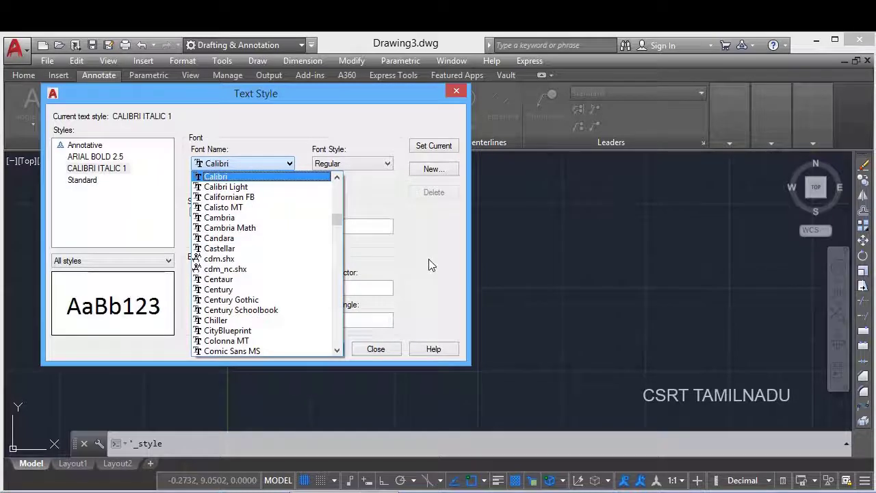
left_click(240, 177)
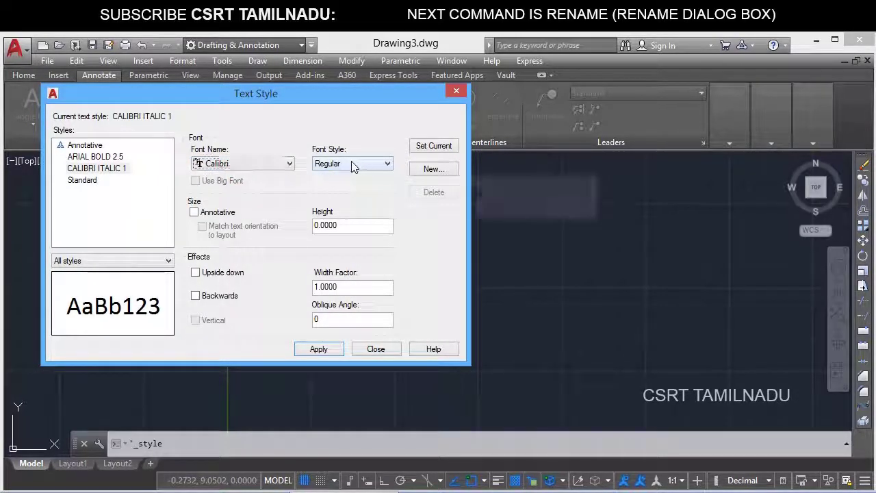
left_click(351, 162)
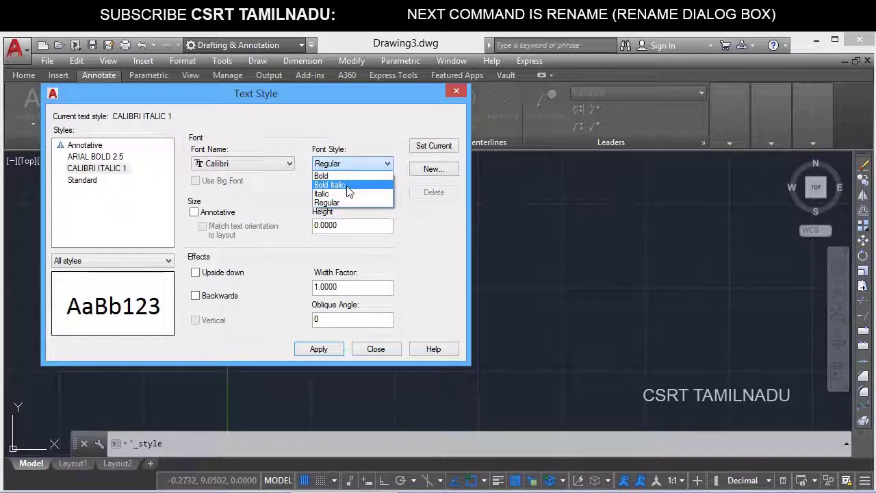
left_click(347, 186)
left_click(356, 164)
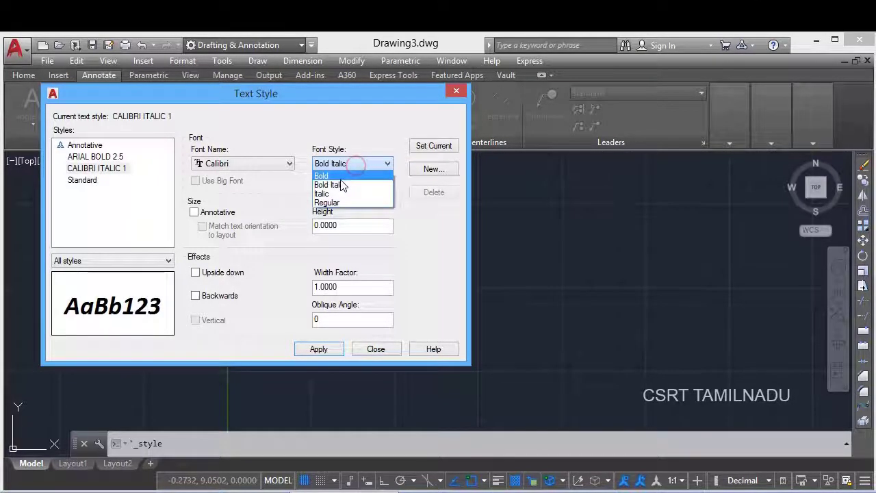
left_click(331, 194)
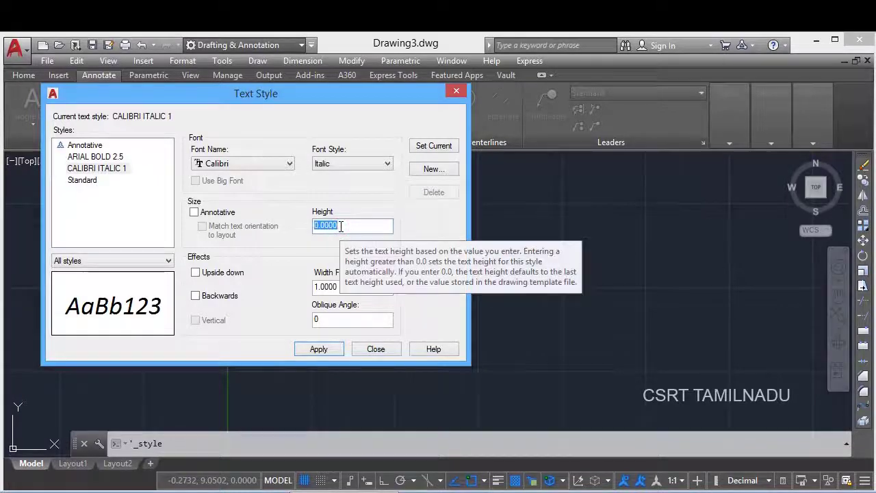
type("1")
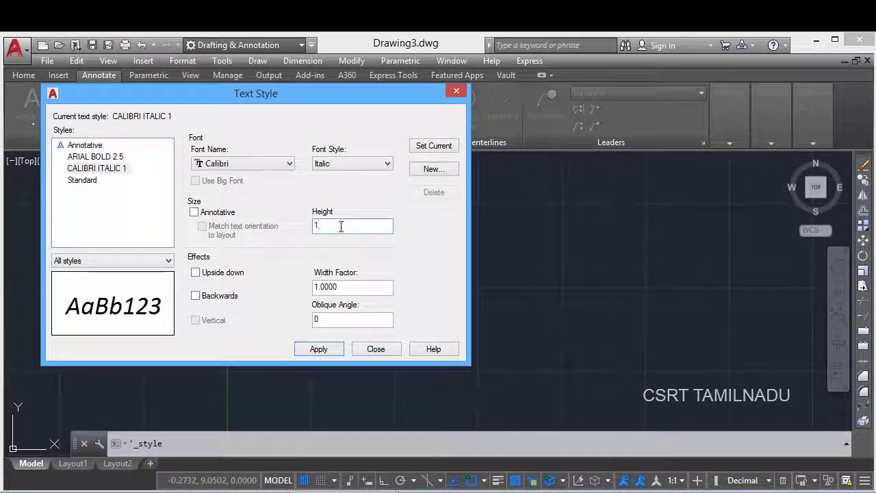
left_click(327, 350)
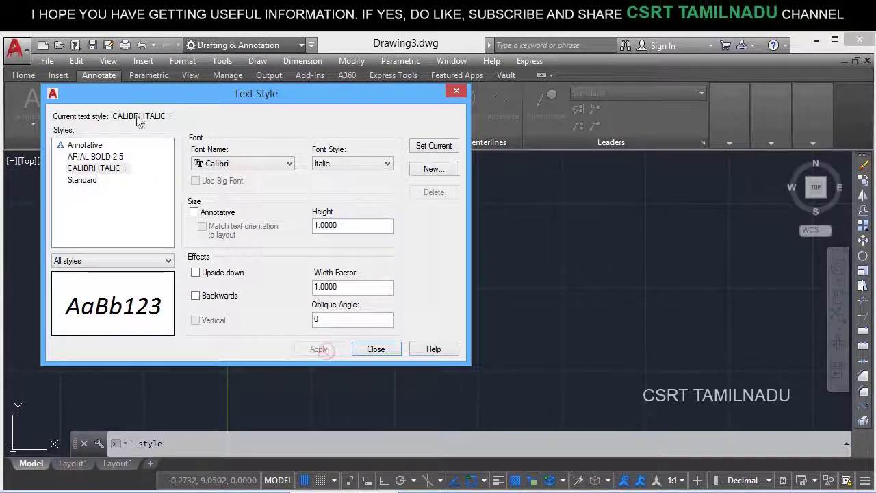
Give ARIAL BOLD 2.5 Arial Bold at height 2.5 and make it current.
left_click(110, 157)
left_click(233, 164)
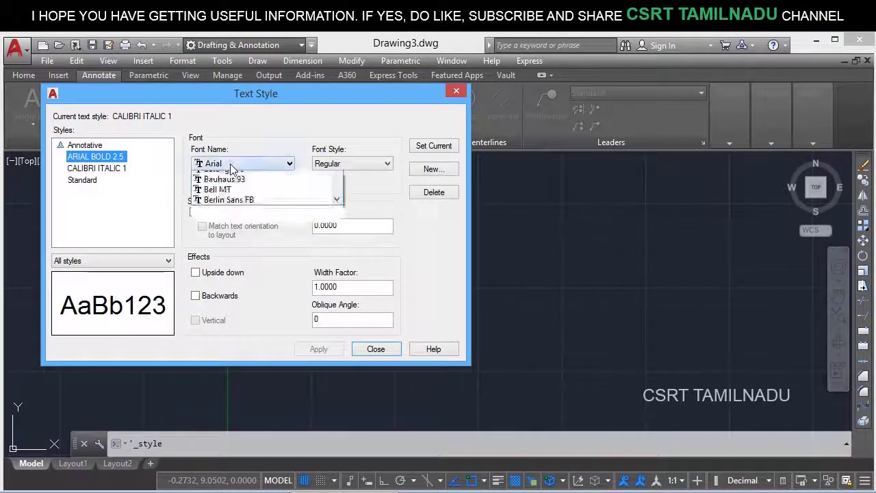
left_click(232, 165)
left_click(369, 164)
left_click(346, 181)
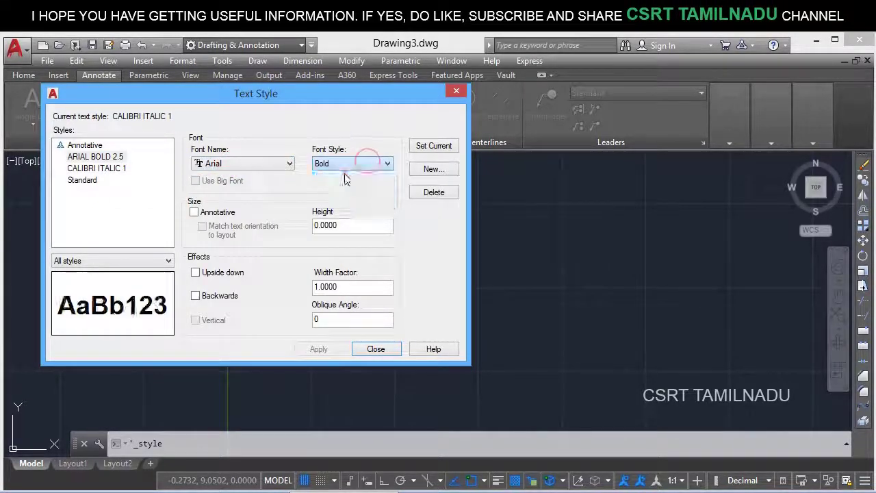
double_click(341, 231)
type("2")
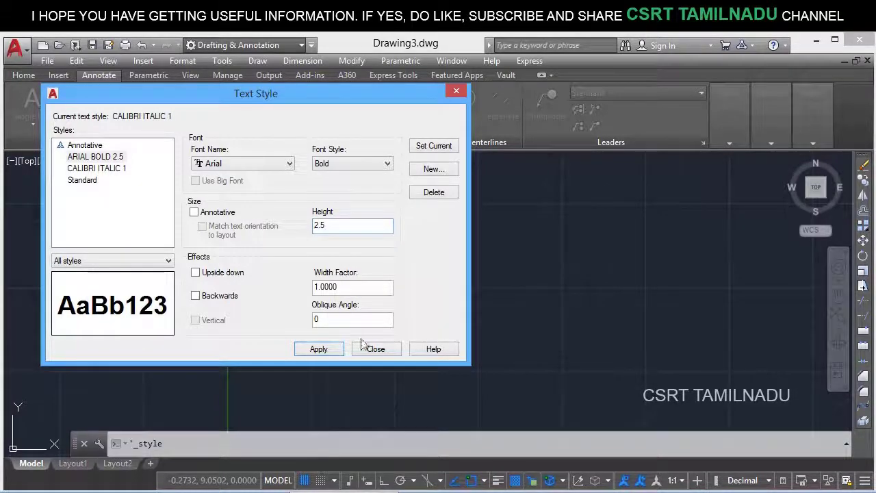
left_click(113, 156)
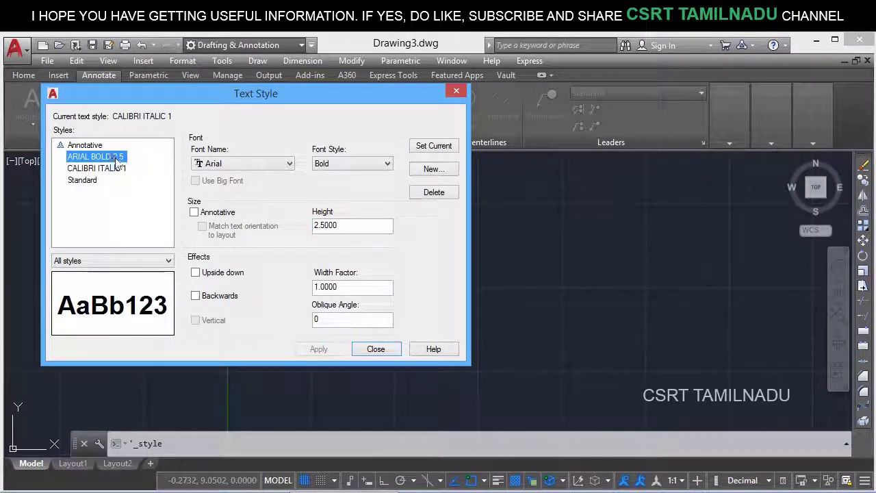
left_click(426, 147)
Close Text Style and write a multiline text box reading STYLE COMMAND.
left_click(376, 349)
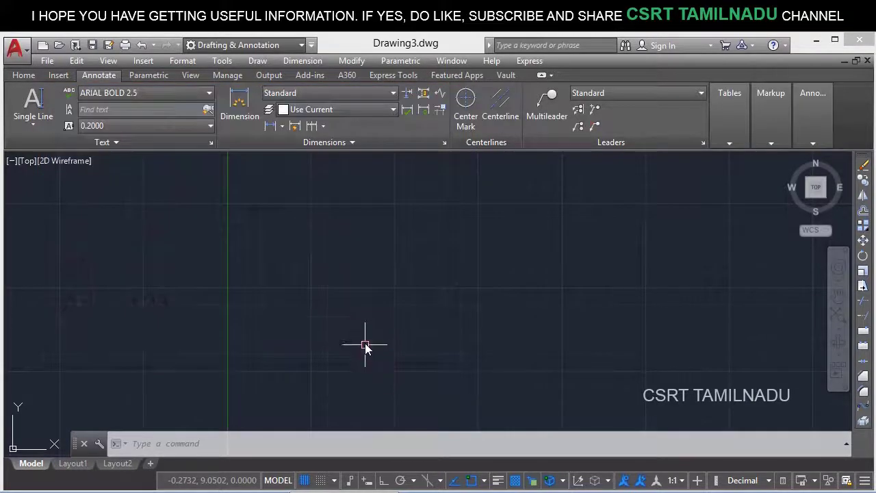
type("mtext")
key("Return")
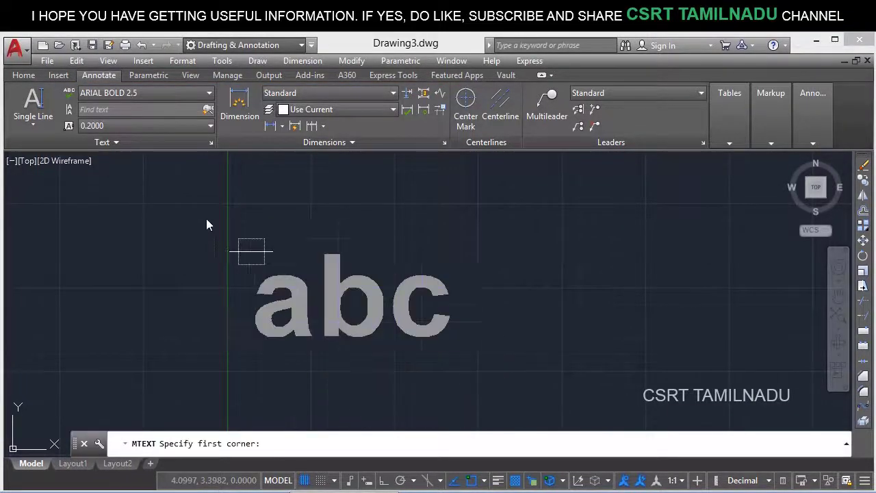
left_click(194, 200)
left_click(476, 368)
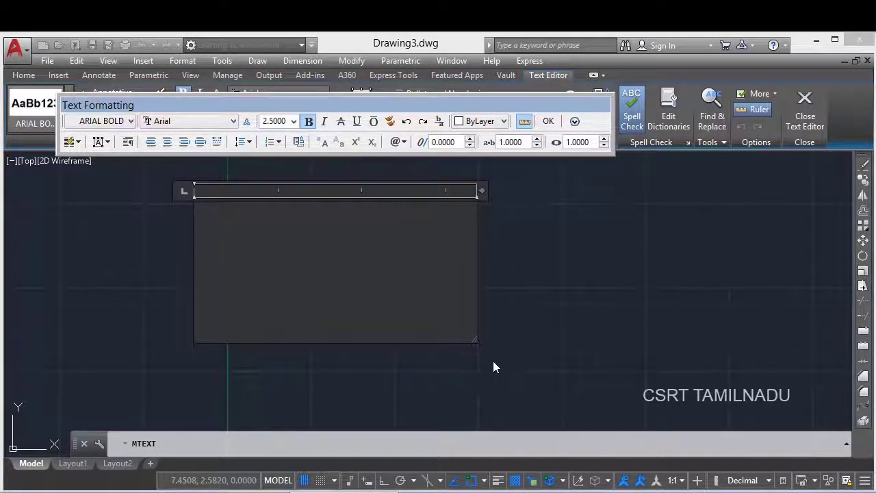
type("STYL")
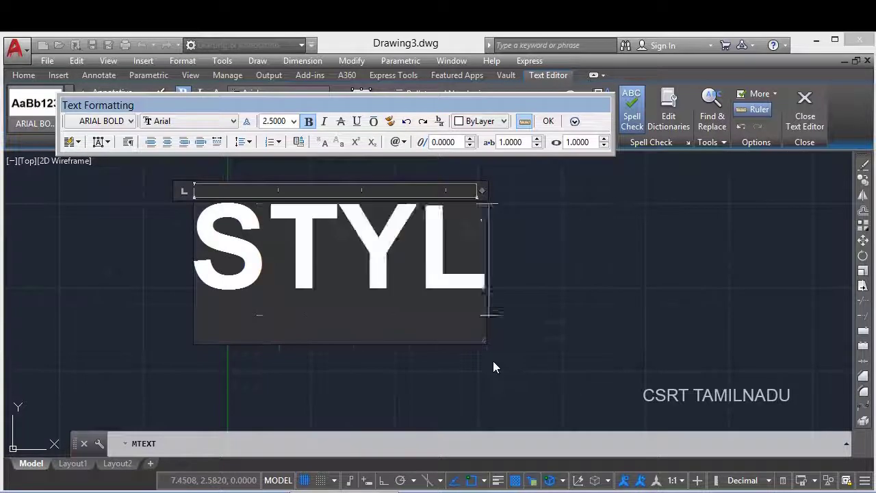
type("E COMMAND")
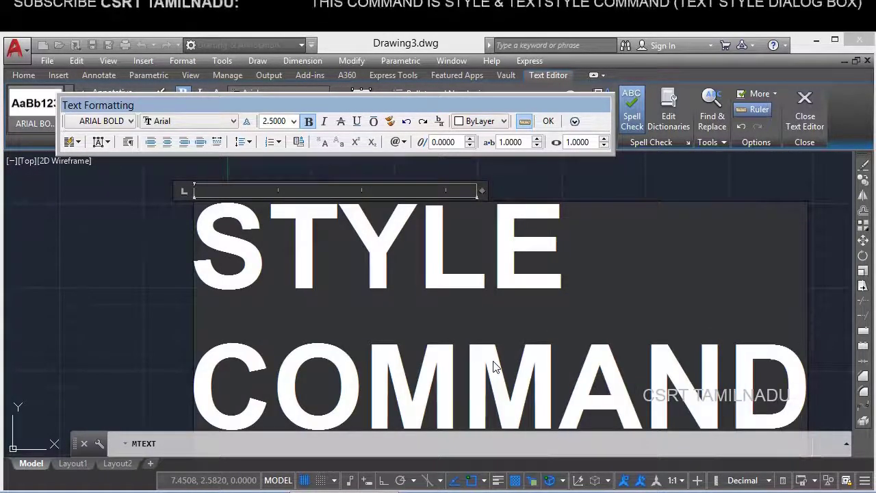
left_click(144, 346)
Select the STYLE COMMAND text and show its properties with Ctrl+1.
scroll(146, 345, "up", 3)
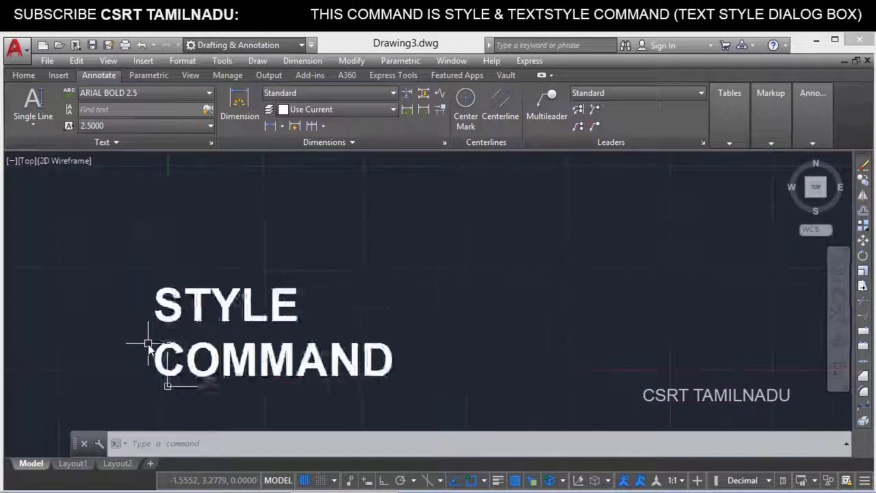
scroll(146, 346, "up", 2)
middle_click_drag(212, 363, 382, 402)
left_click(343, 356)
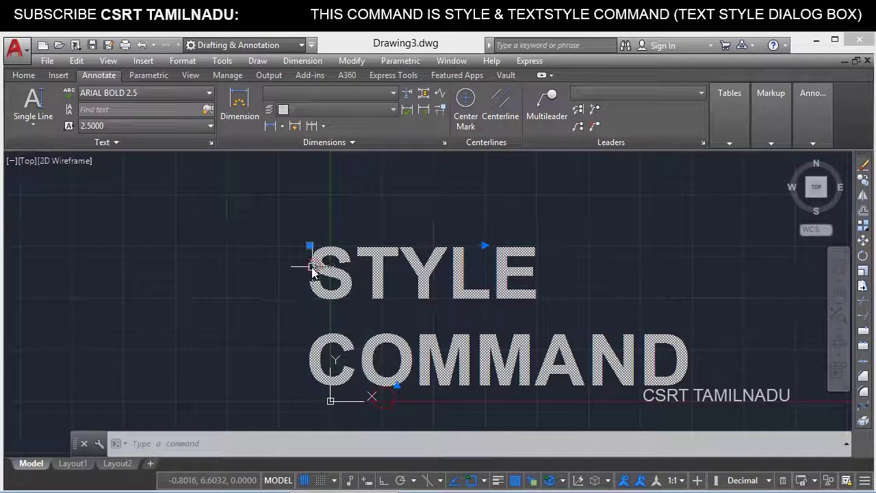
key("ctrl+1")
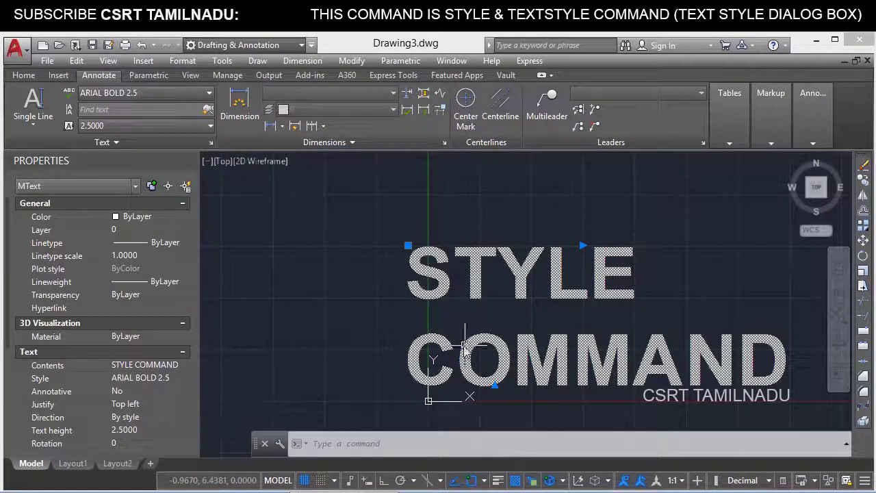
Open STYLE COMMAND in the text editor, highlight ST, and exit unchanged.
scroll(411, 373, "down", 2)
middle_click_drag(420, 377, 349, 337)
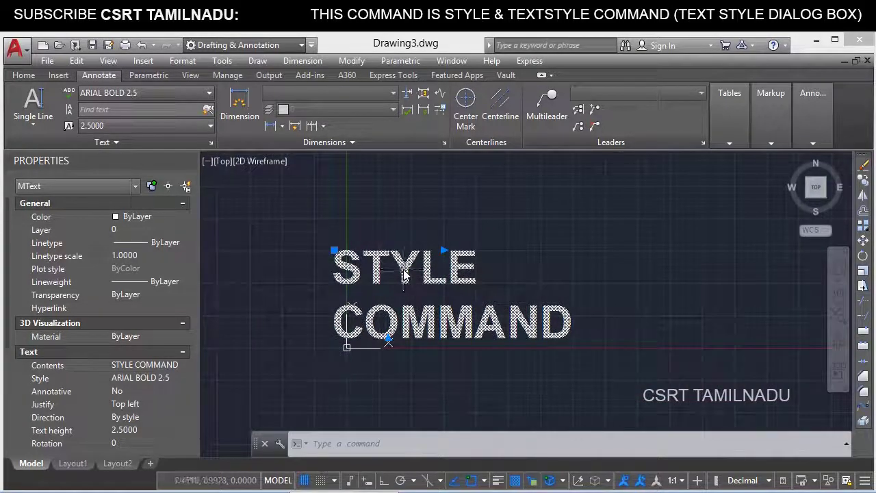
double_click(404, 274)
left_click_drag(391, 274, 332, 259)
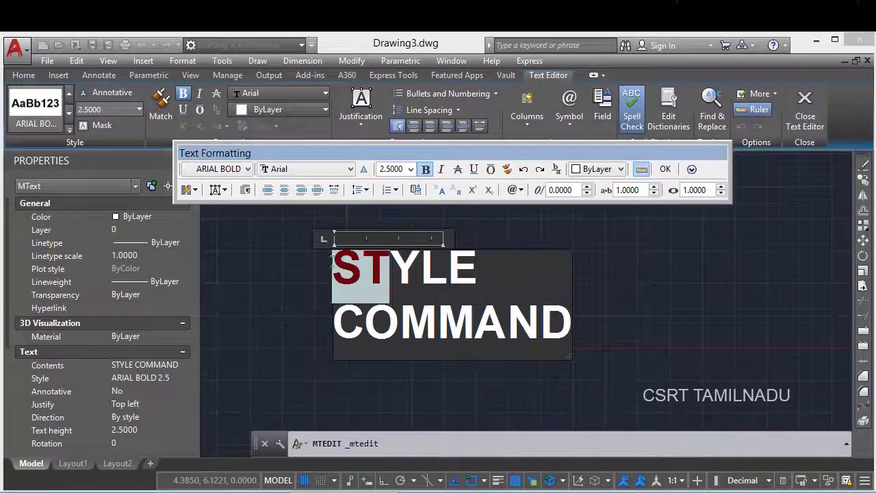
left_click(279, 310)
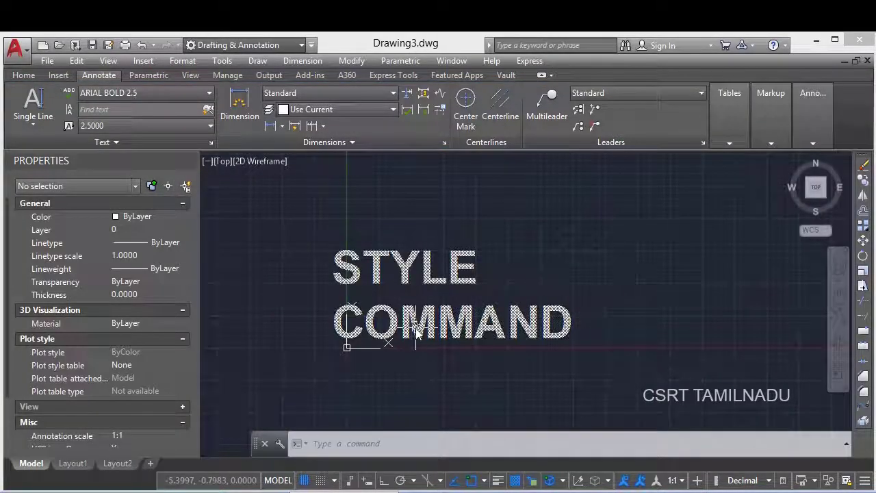
left_click(565, 444)
Make CALIBRI ITALIC 1 the current text style.
type("St")
key("Return")
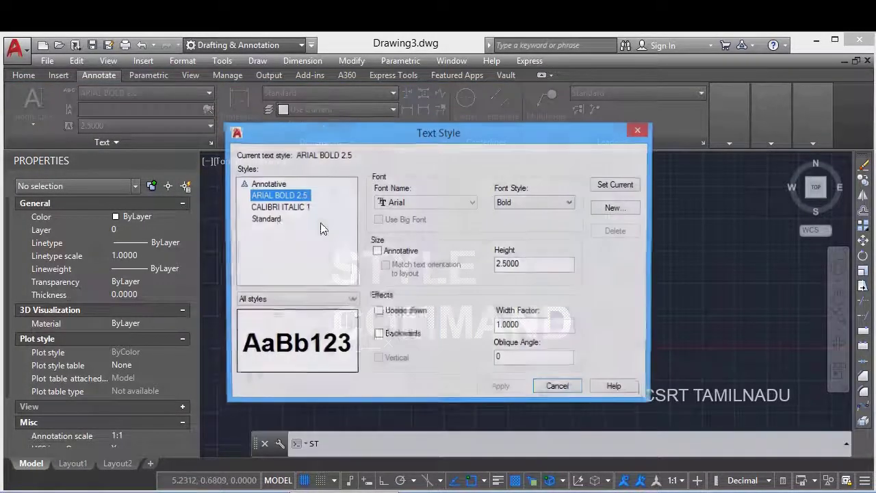
left_click(280, 207)
left_click(609, 186)
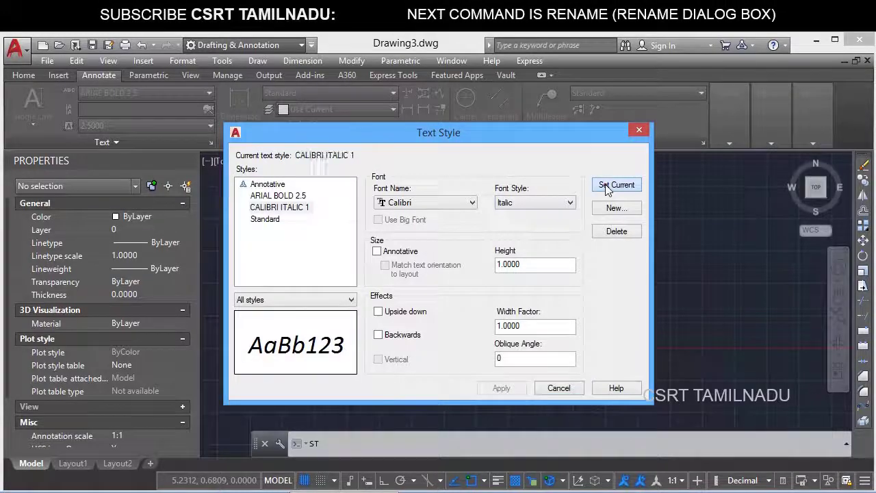
left_click(558, 388)
Write a multiline text reading ASDF in the CALIBRI ITALIC 1 style.
type("t")
key("Return")
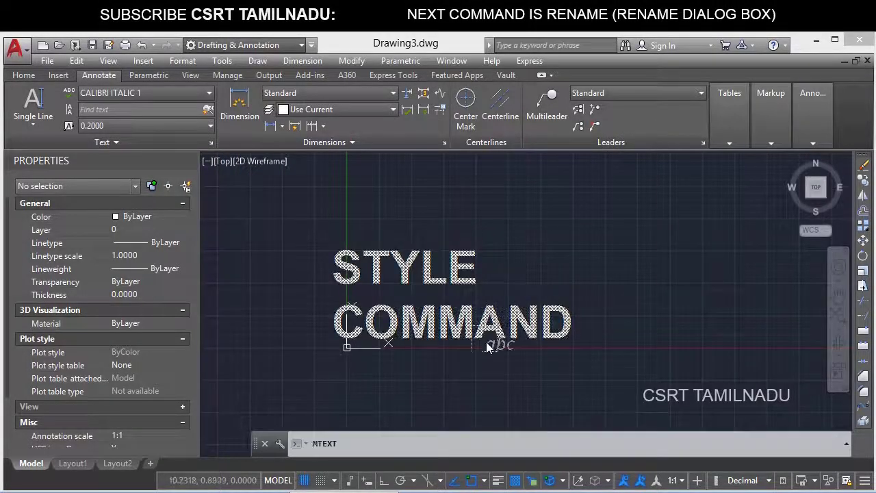
left_click(610, 236)
left_click(708, 390)
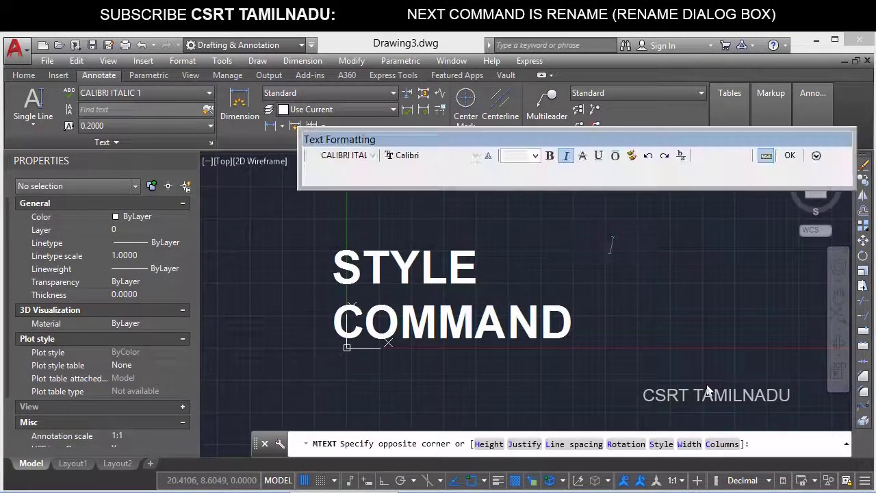
type("ASDF")
left_click(641, 327)
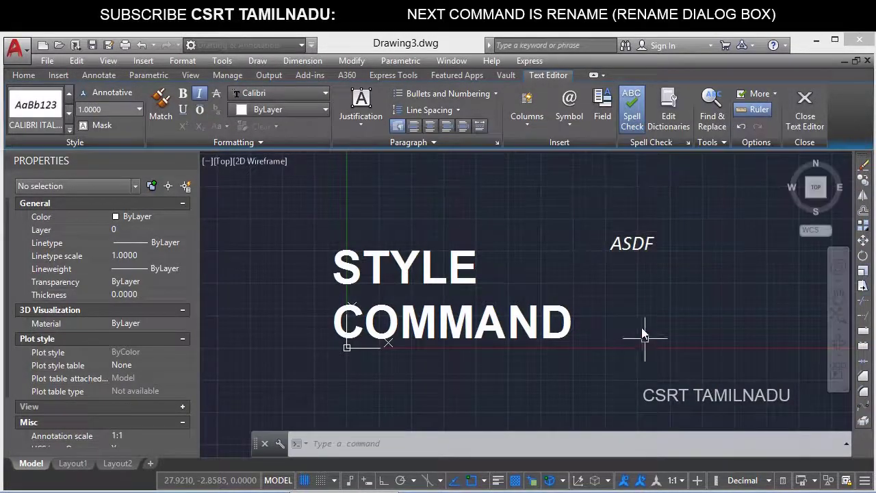
Select the italic ASDF text with a window and delete it.
scroll(645, 248, "up", 4)
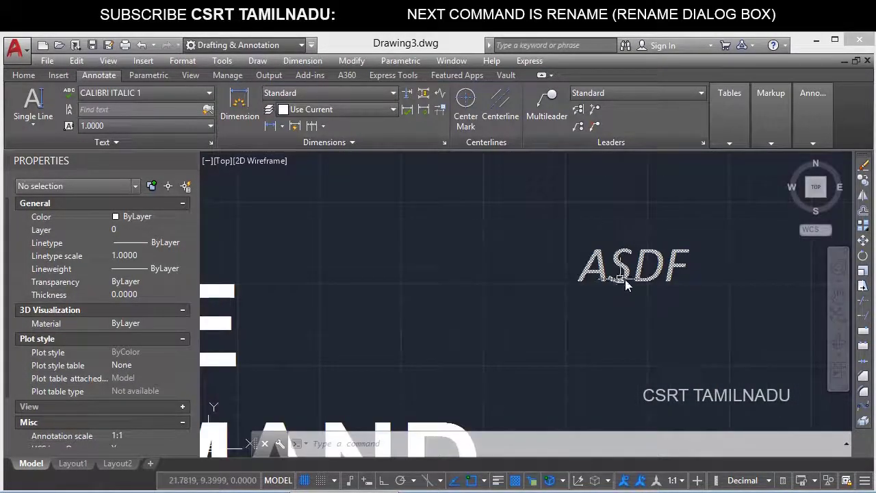
left_click(651, 288)
left_click(597, 262)
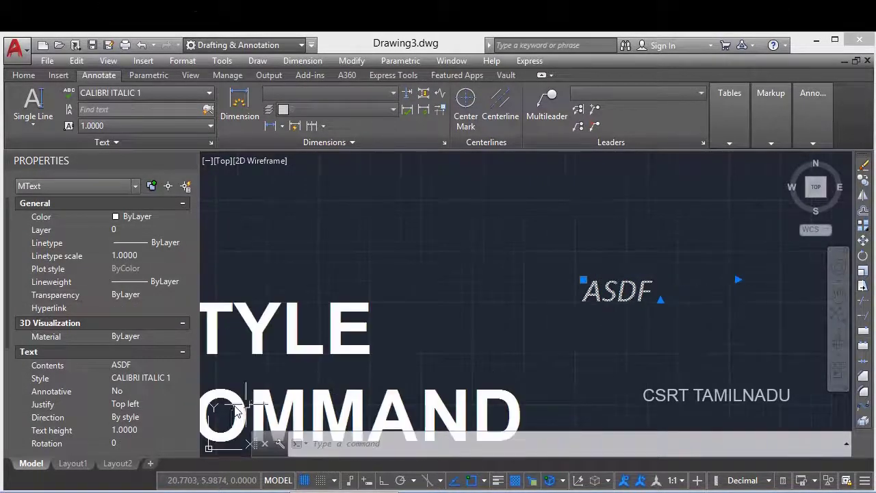
scroll(534, 306, "down", 2)
scroll(603, 274, "down", 1)
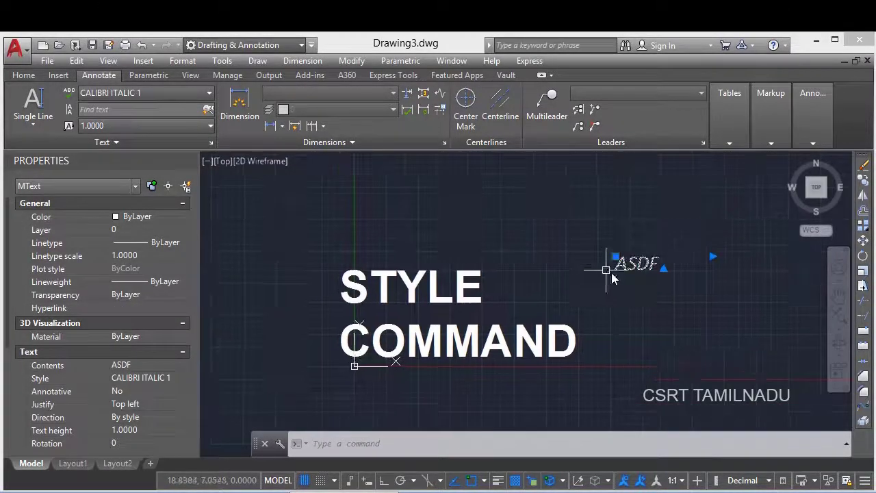
key("Delete")
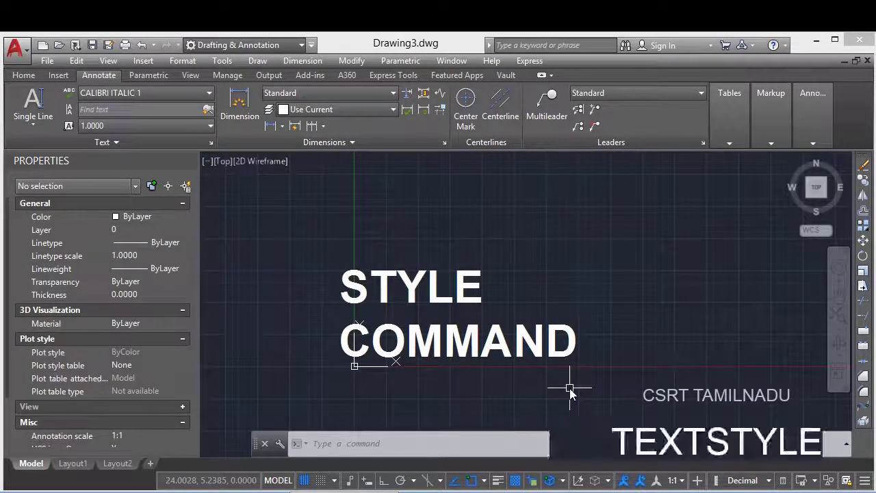
Set Standard as the current text style through the TEXTSTYLE command.
type("TEXT")
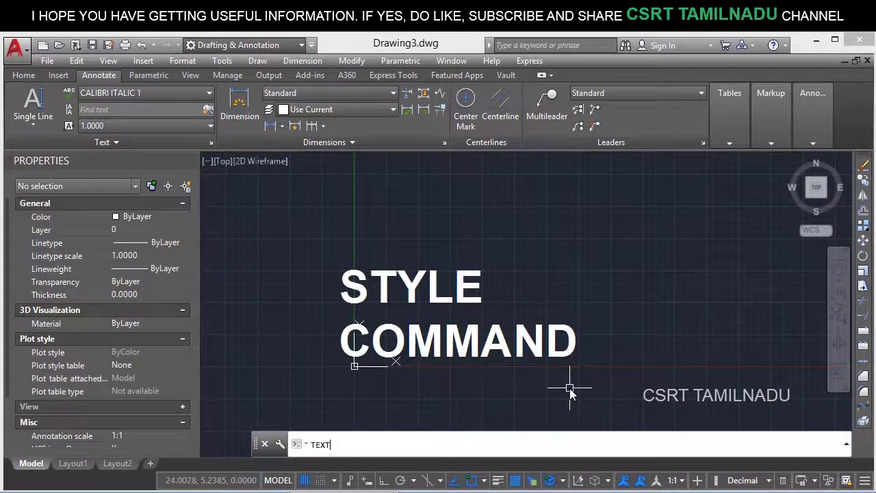
type("EWST")
type("E")
key("Return")
type("STANDARD")
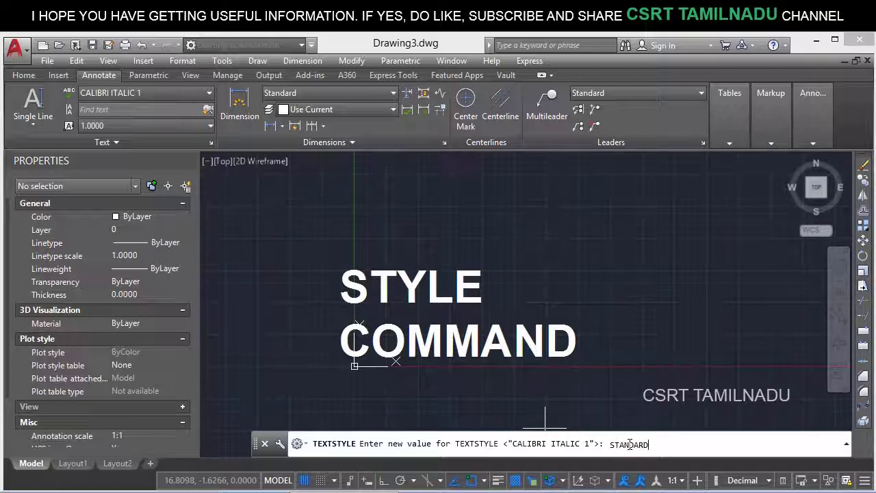
key("Return")
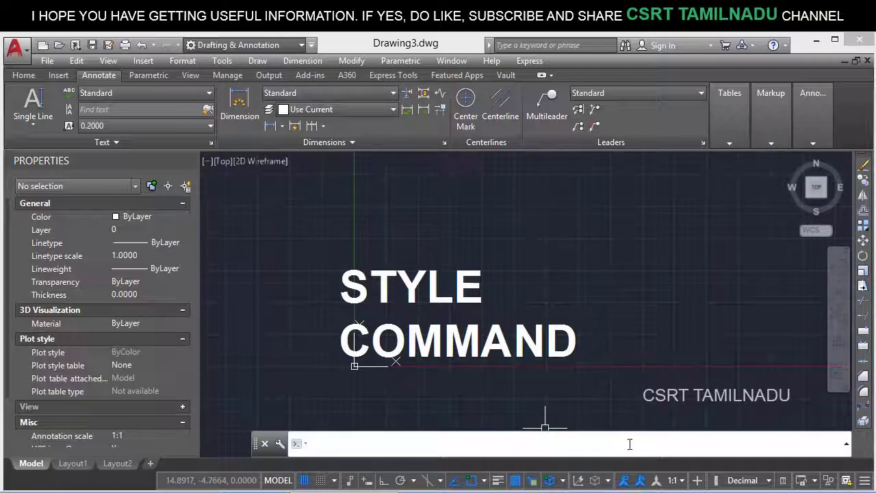
Write a multiline text reading ASDF in the Standard style.
type("Tmt")
key("Return")
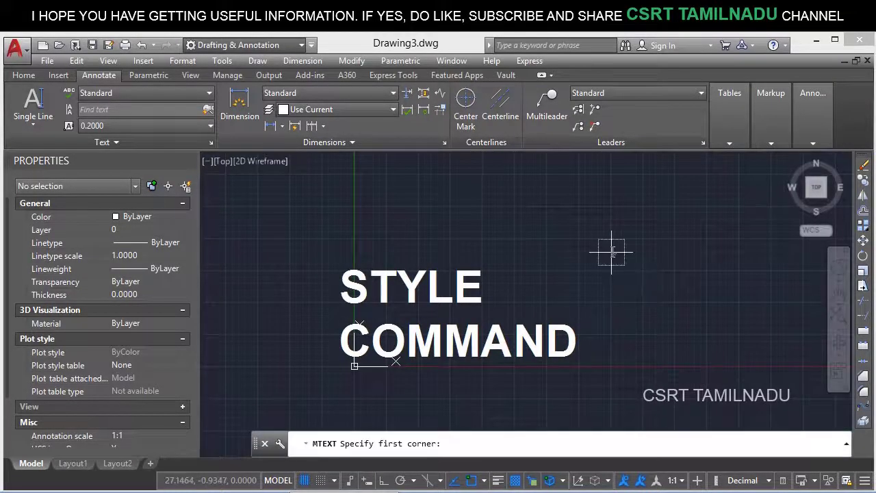
left_click(611, 246)
left_click(733, 414)
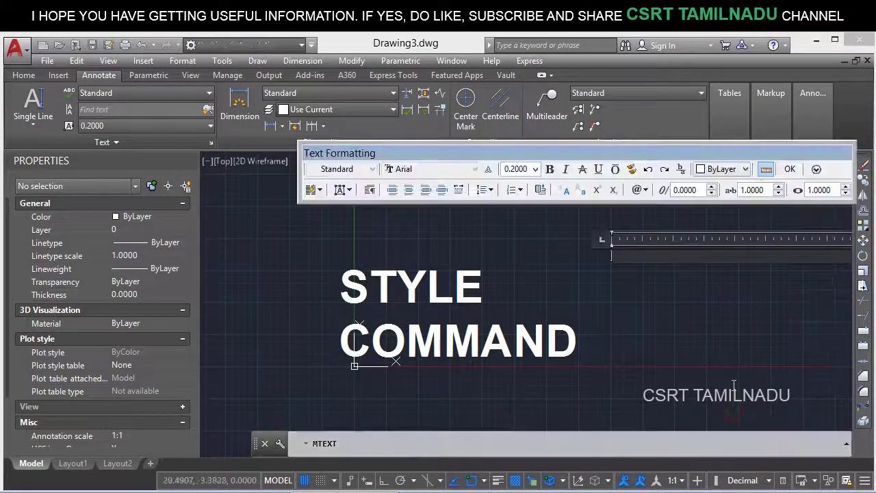
type("ASDF")
left_click(705, 368)
Select the ASDF text and open the Text Style dialog with ST.
left_click(645, 240)
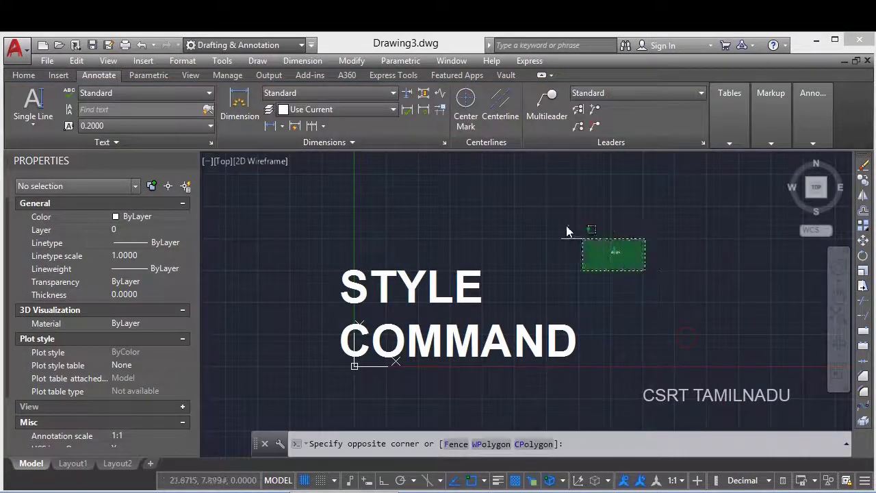
left_click(582, 266)
type("st")
key("Return")
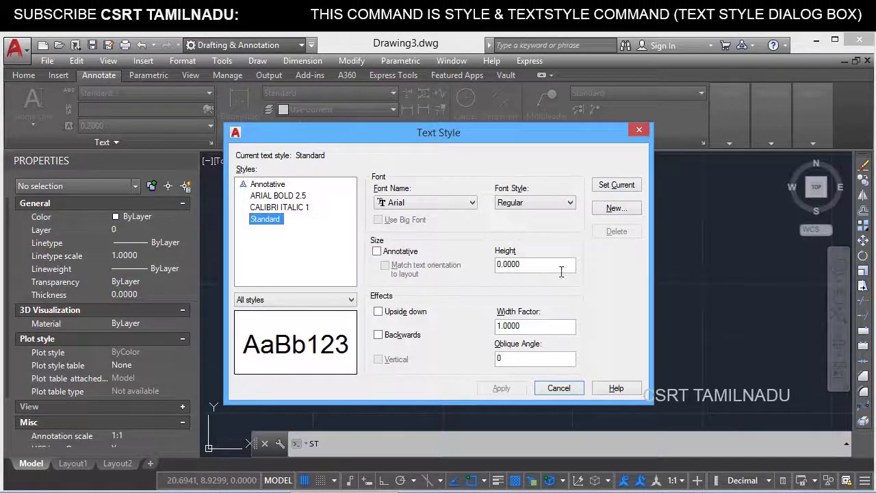
Set the Standard style's width factor to 2, apply, and close Text Style.
double_click(530, 327)
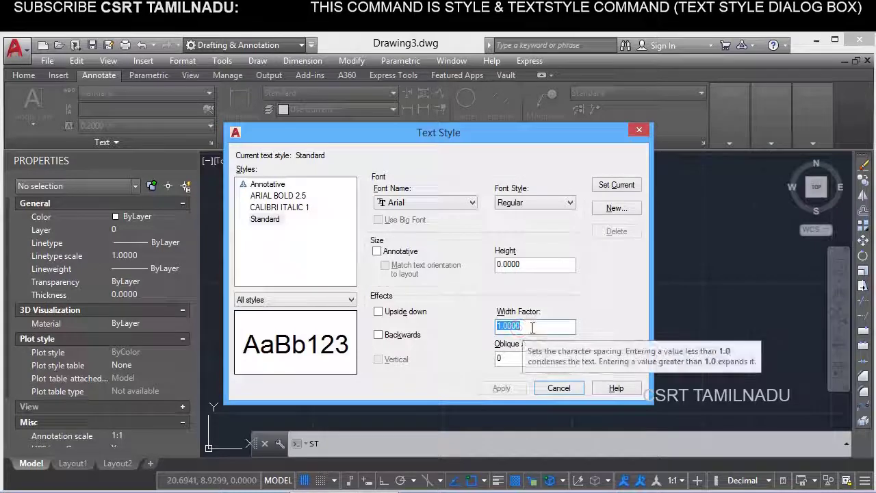
type("2")
left_click(517, 389)
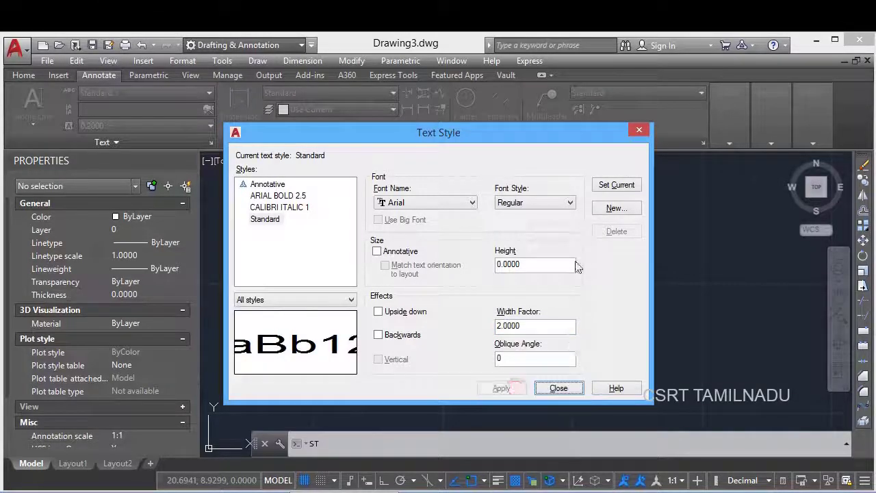
left_click_drag(531, 139, 337, 143)
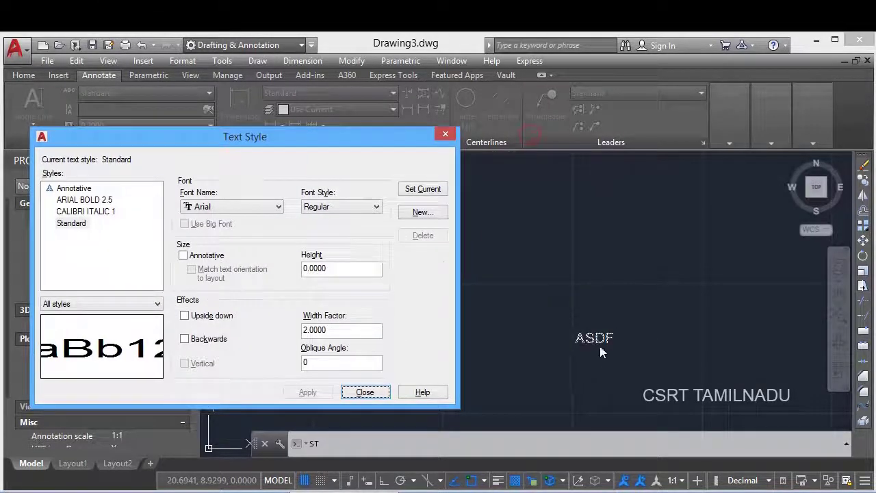
left_click(364, 392)
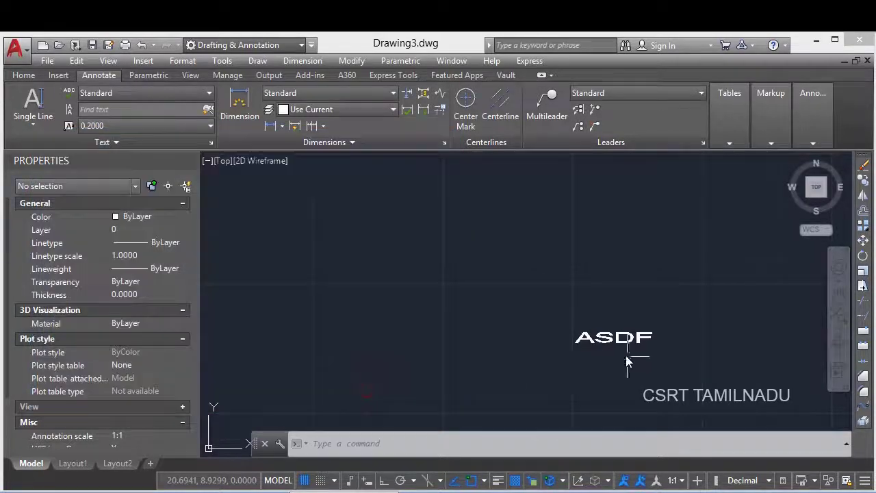
Edit ASDF, applying width factor 3 and text height 2.0000.
double_click(620, 342)
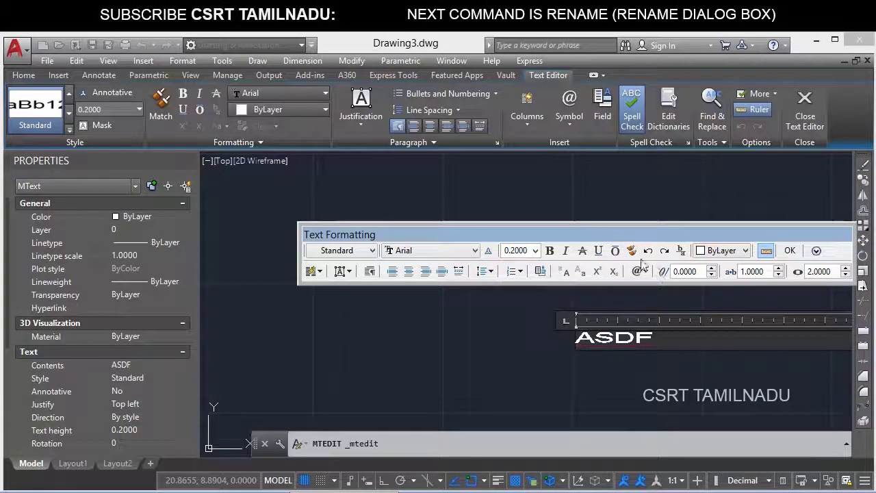
left_click_drag(660, 234, 534, 214)
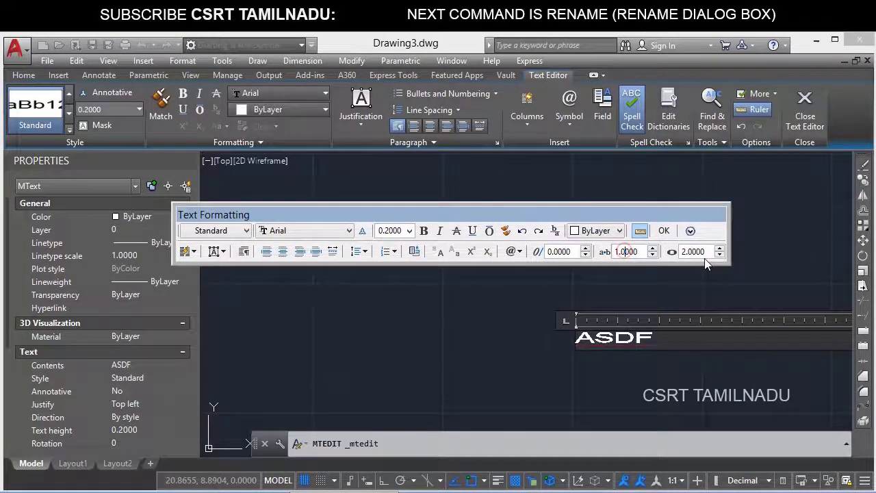
double_click(652, 335)
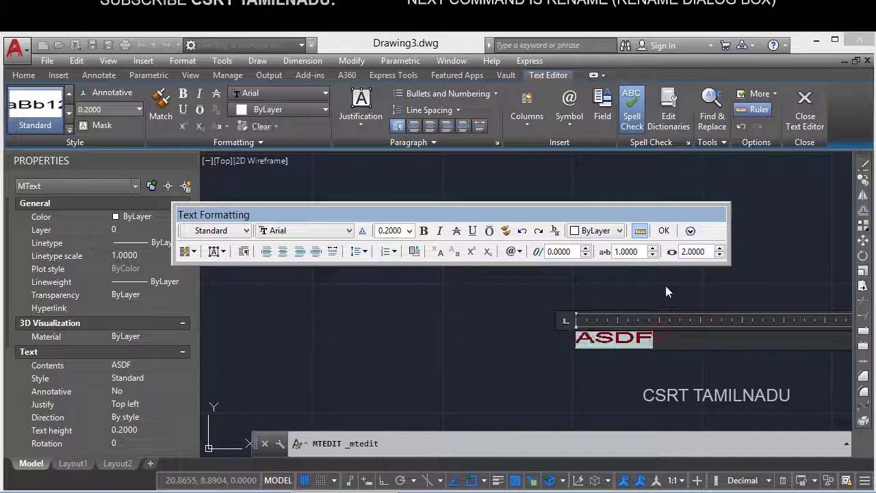
type("3")
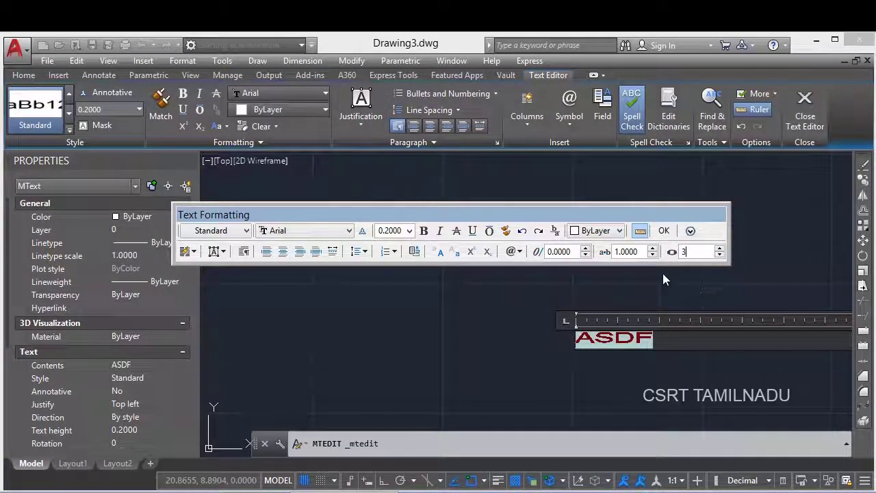
key("Return")
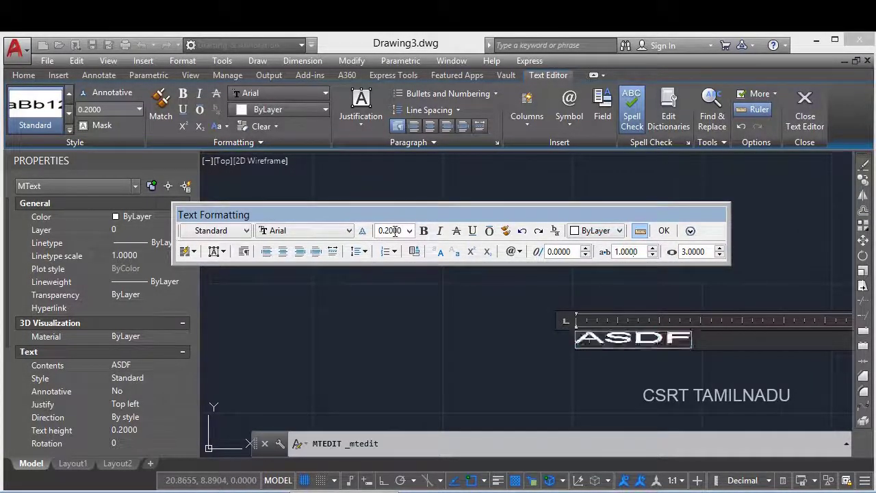
double_click(391, 231)
type("2.0000")
key("Return")
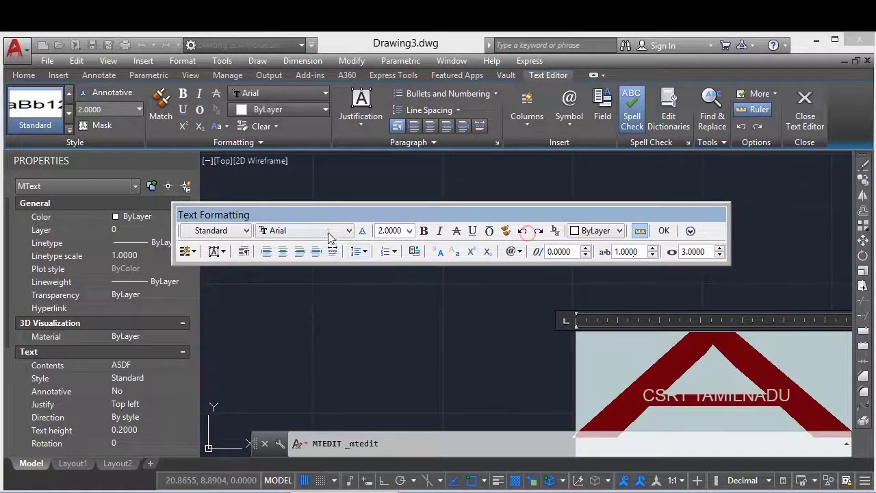
Switch ASDF to Arial Greek, then apply the ARIAL BOLD 2.5 style.
left_click(328, 230)
left_click(312, 296)
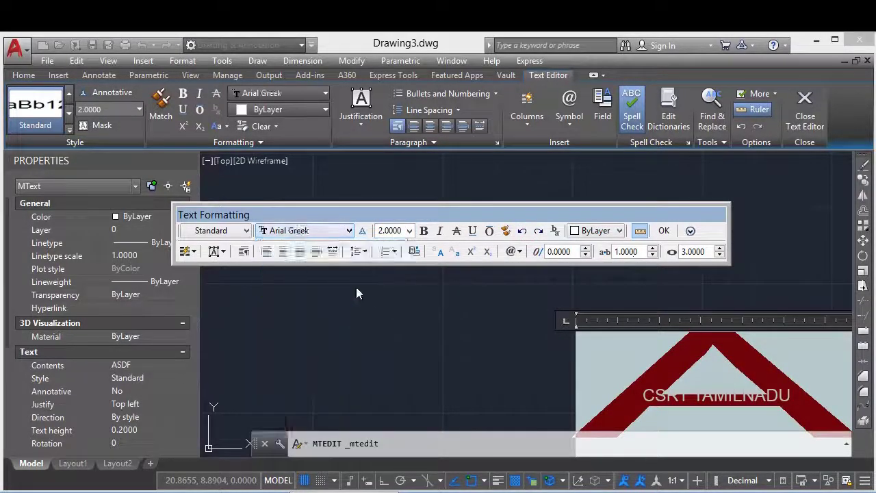
scroll(380, 287, "down", 2)
scroll(387, 293, "down", 2)
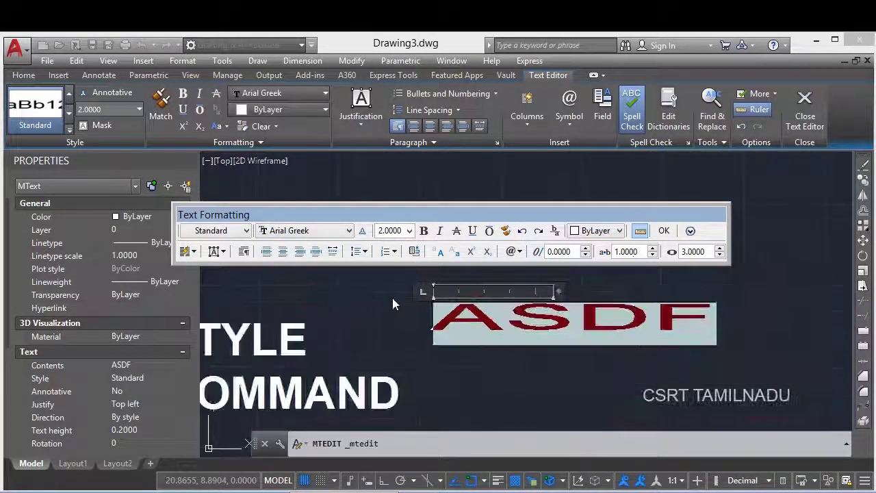
left_click(231, 233)
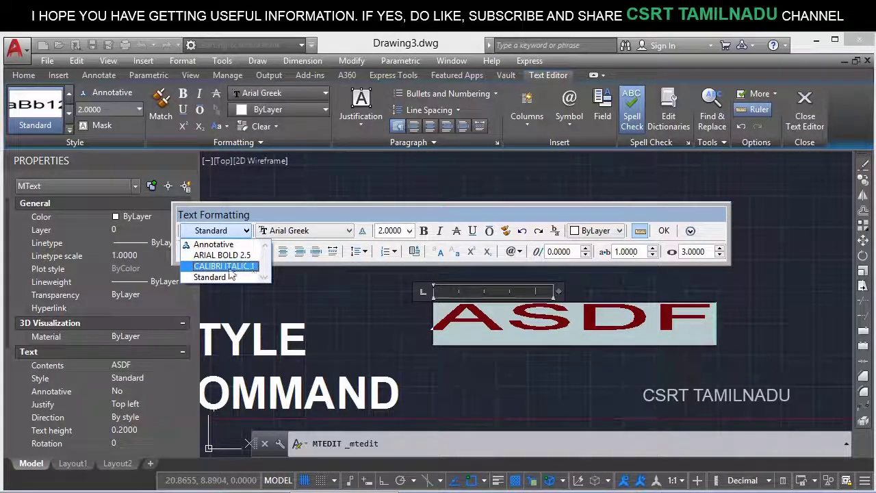
left_click(223, 255)
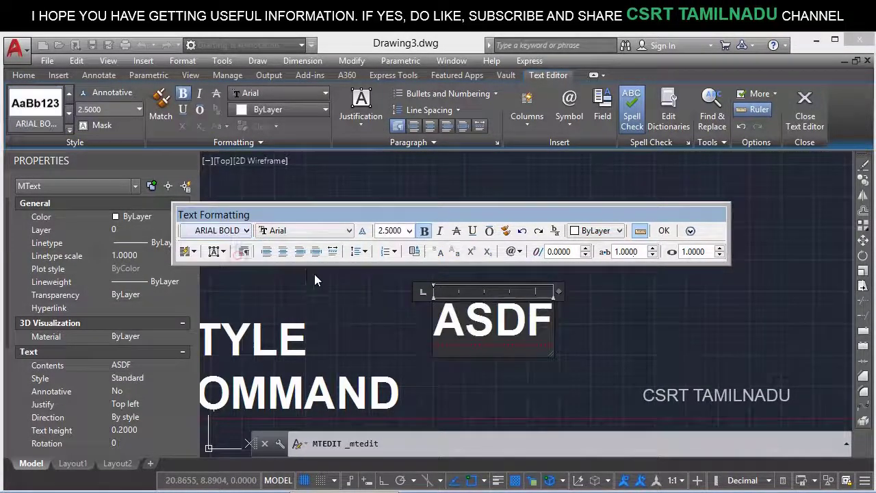
Finish the ASDF text, then give Standard a 30° oblique angle and make it current.
left_click(551, 393)
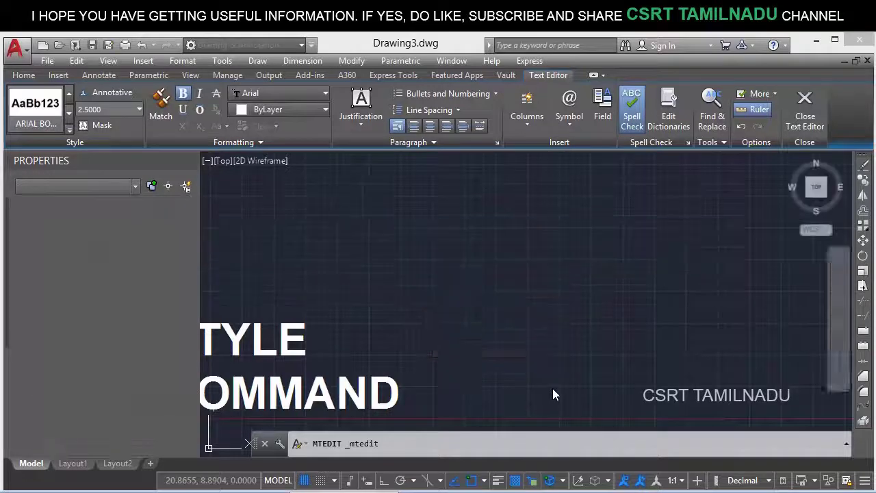
type("st")
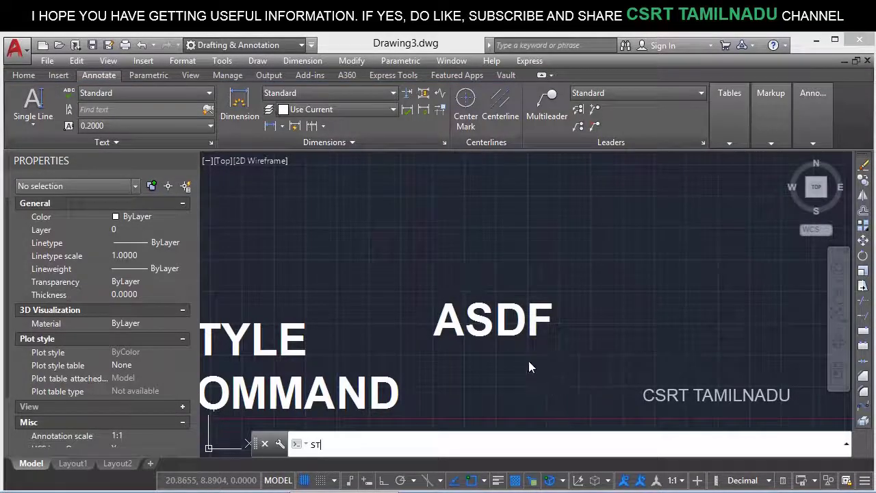
key("Return")
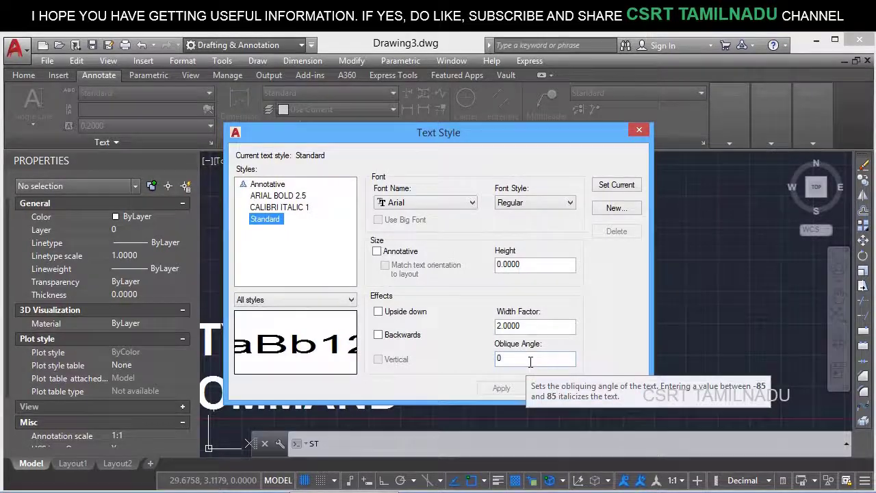
double_click(531, 359)
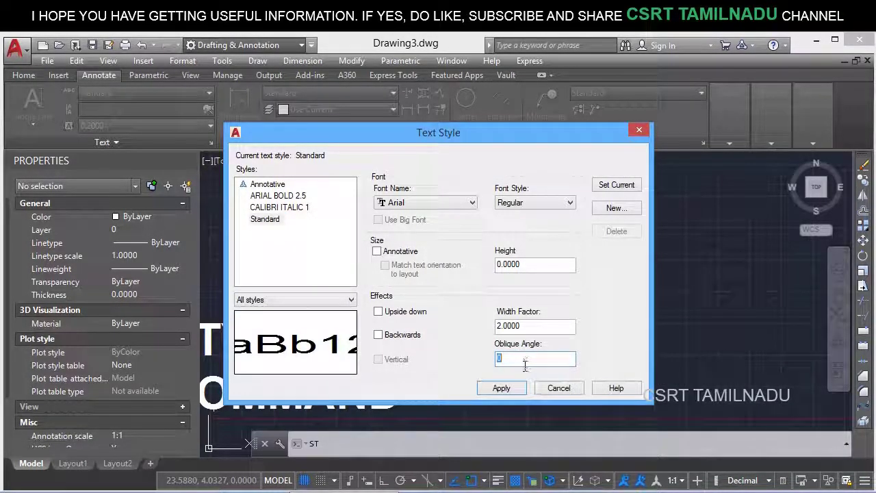
type("30")
key("Return")
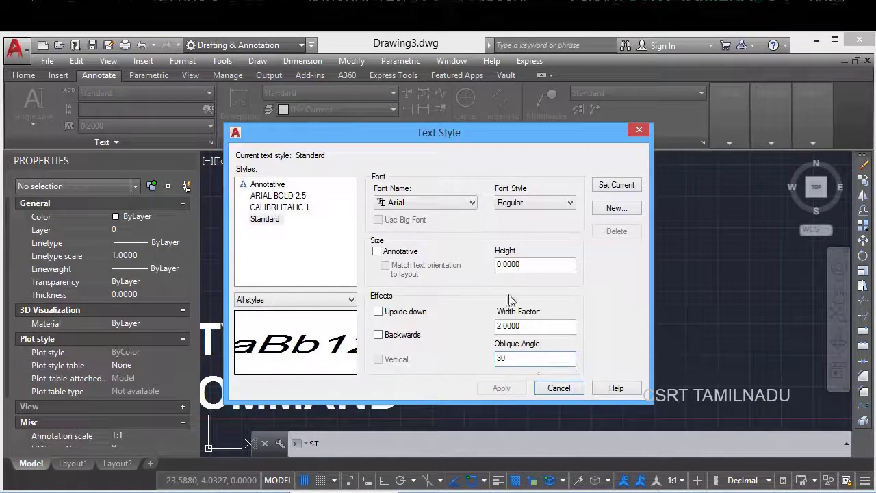
left_click(619, 185)
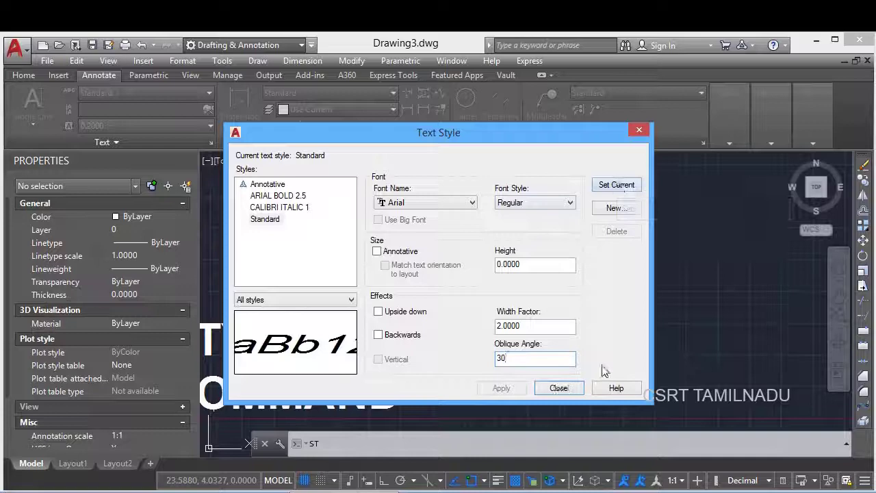
left_click(556, 387)
Add a multiline text reading STYLE in the slanted Standard style.
type("mt")
key("Return")
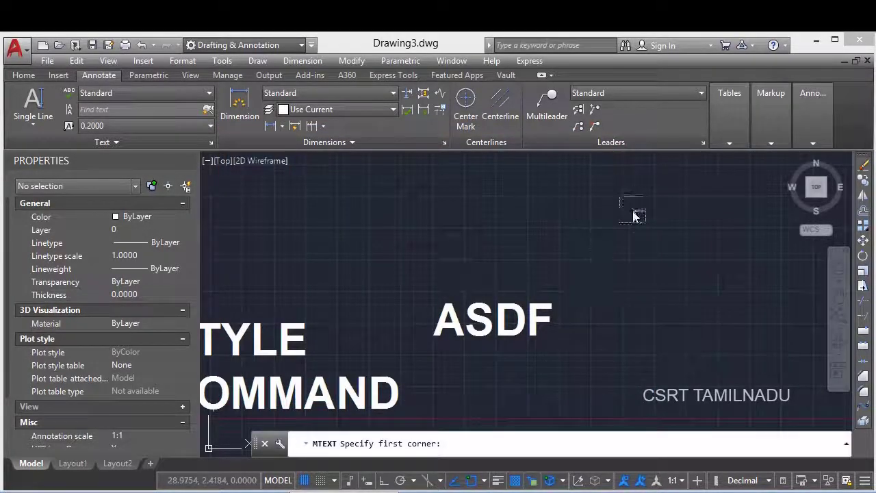
left_click(632, 209)
left_click(726, 356)
type("S")
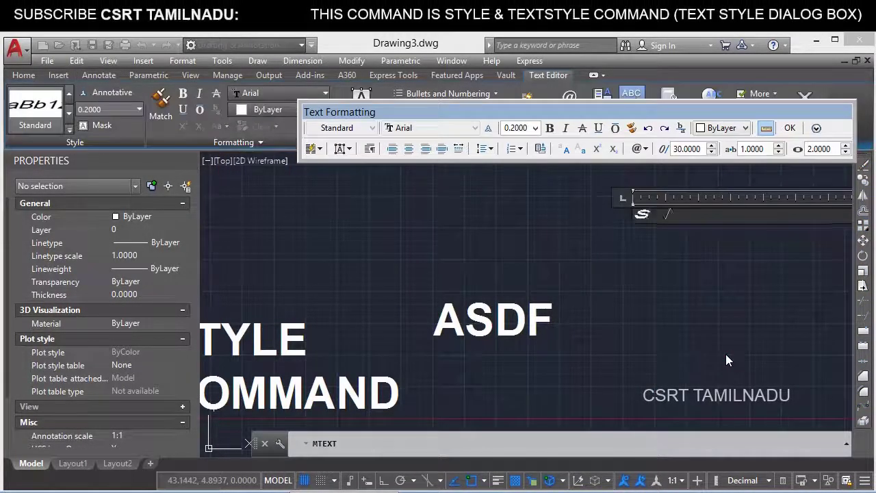
type("TYLE")
left_click(726, 354)
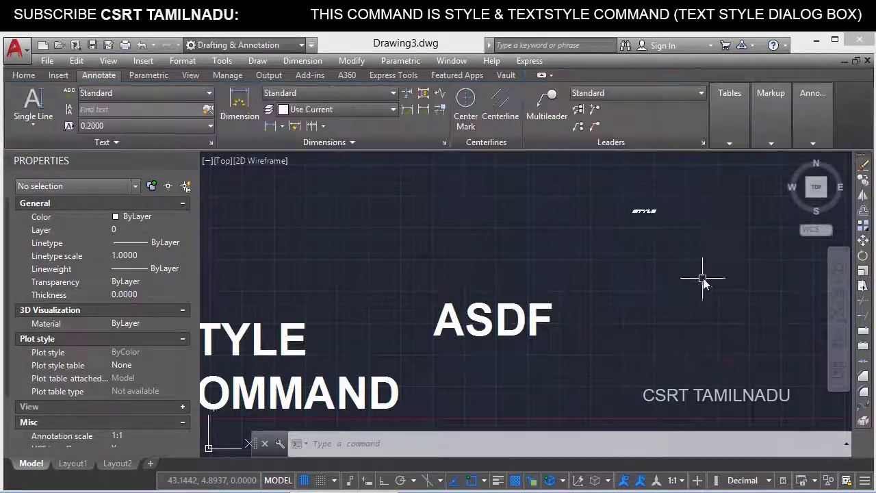
Preview the Upside down effect on the Standard style twice, leaving it off.
type("st")
key("Return")
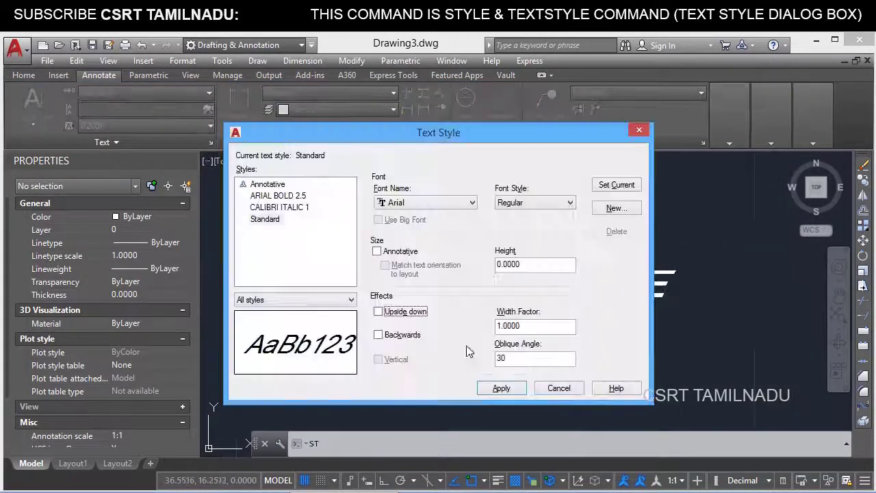
left_click(403, 314)
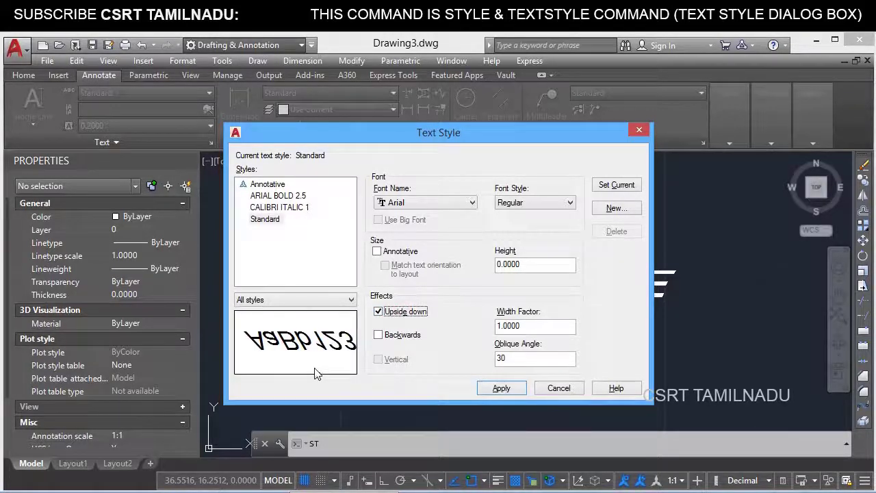
left_click(408, 317)
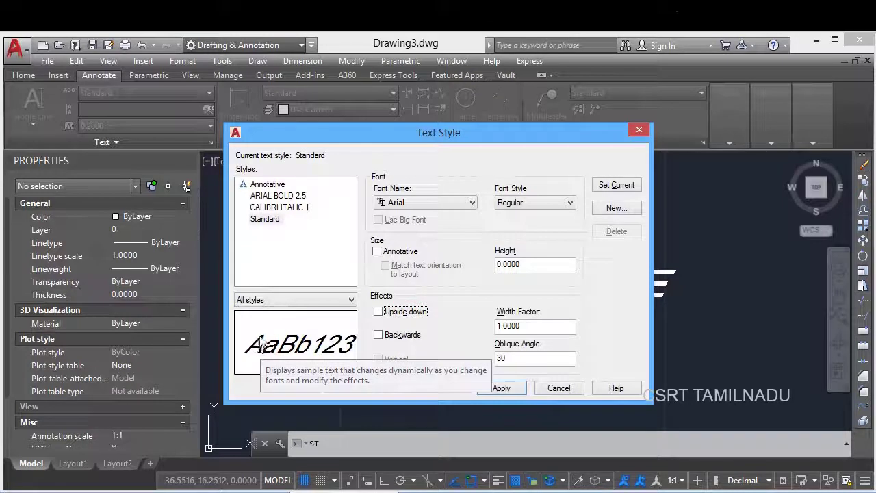
left_click(401, 313)
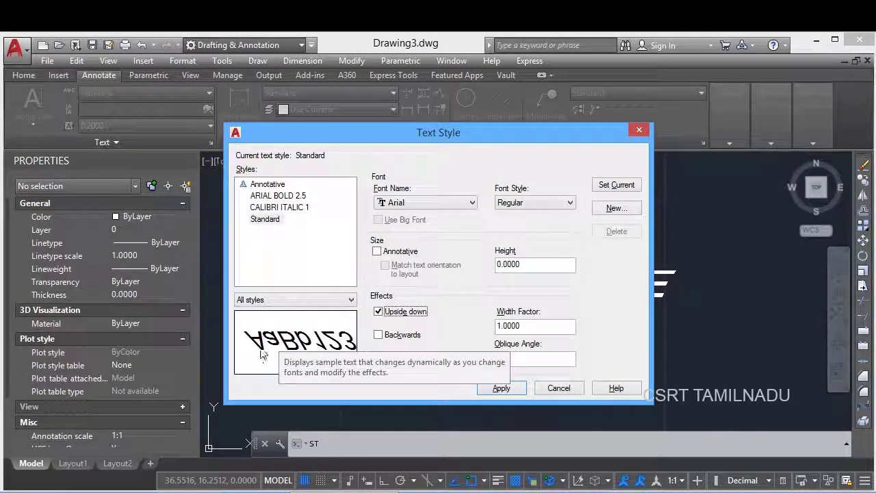
left_click(402, 314)
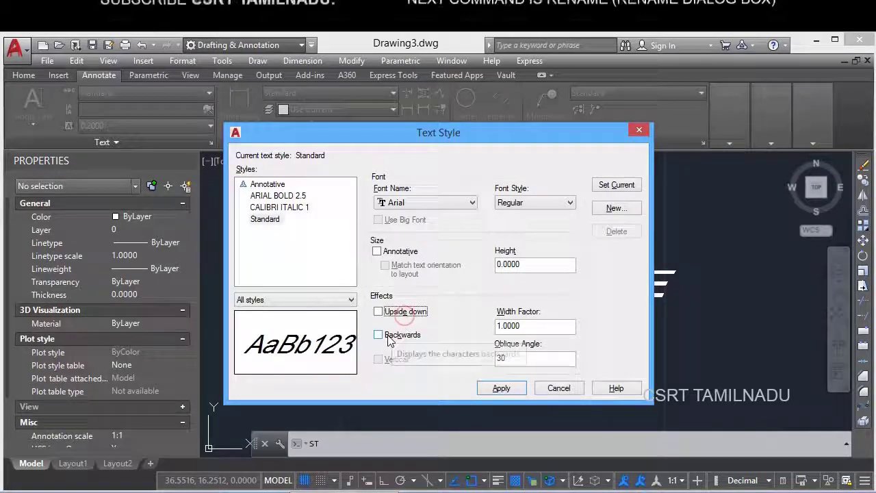
Preview the Backwards effect several times and leave it unchecked.
left_click(389, 339)
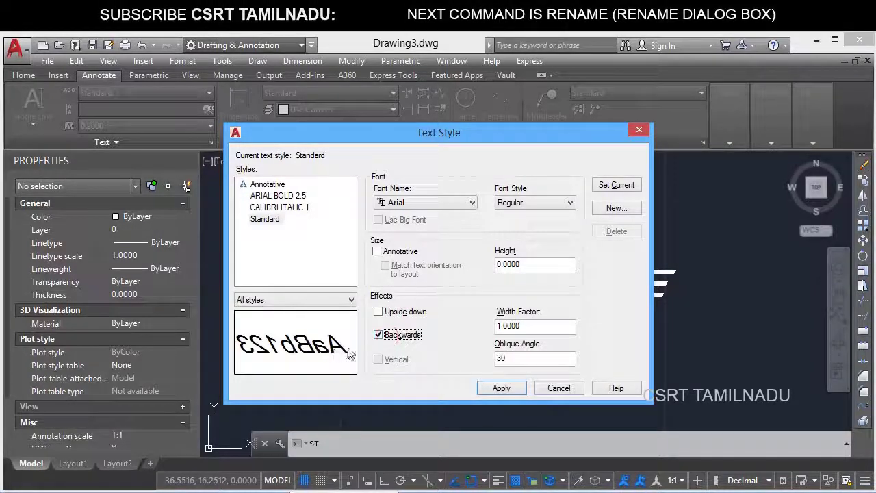
left_click(382, 339)
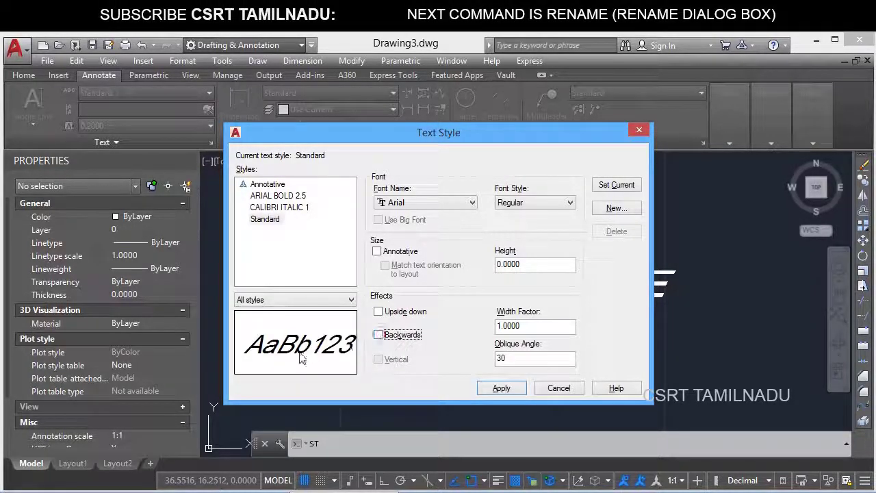
left_click(394, 338)
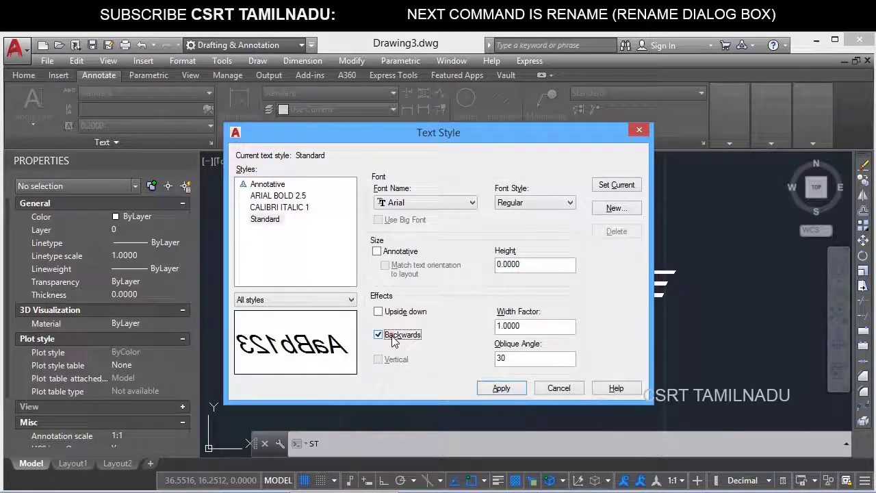
key("space")
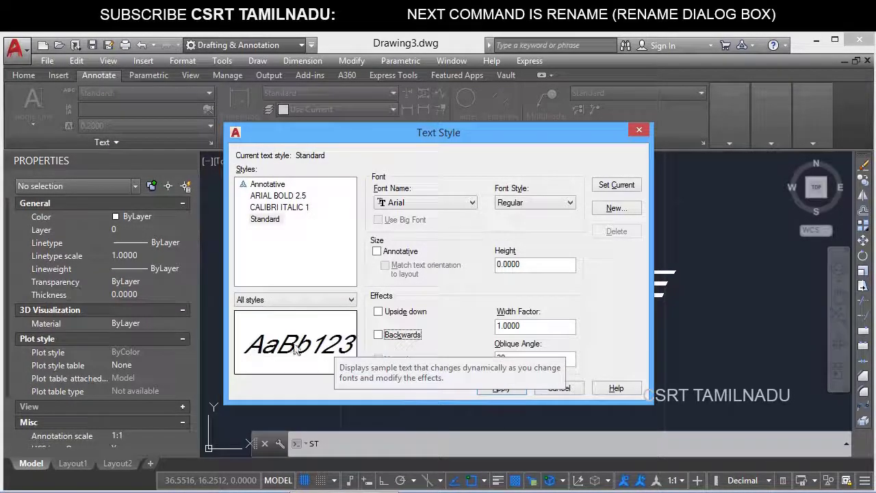
left_click(390, 335)
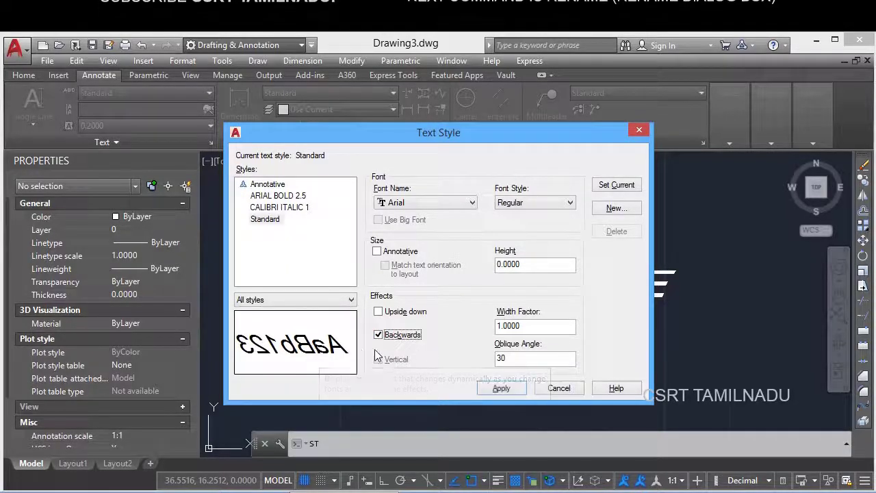
left_click(411, 336)
Try Annotative, uncheck it, then apply Standard's settings and close the dialog.
left_click(411, 336)
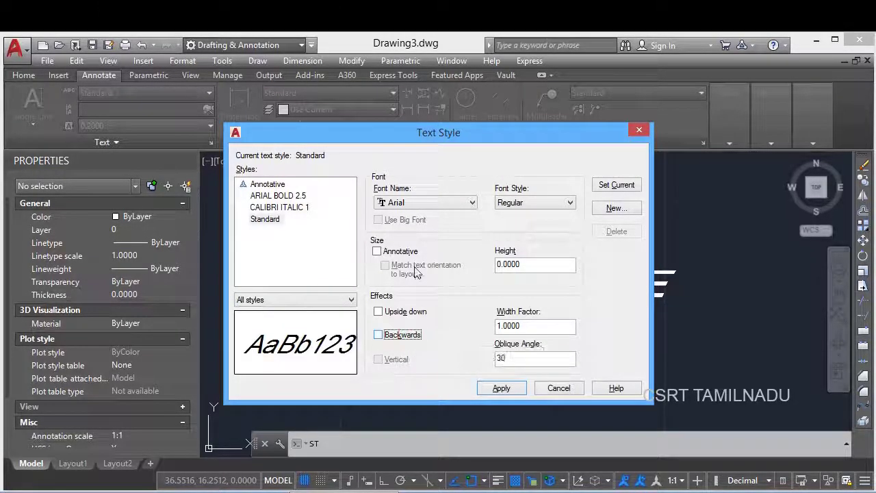
left_click(404, 251)
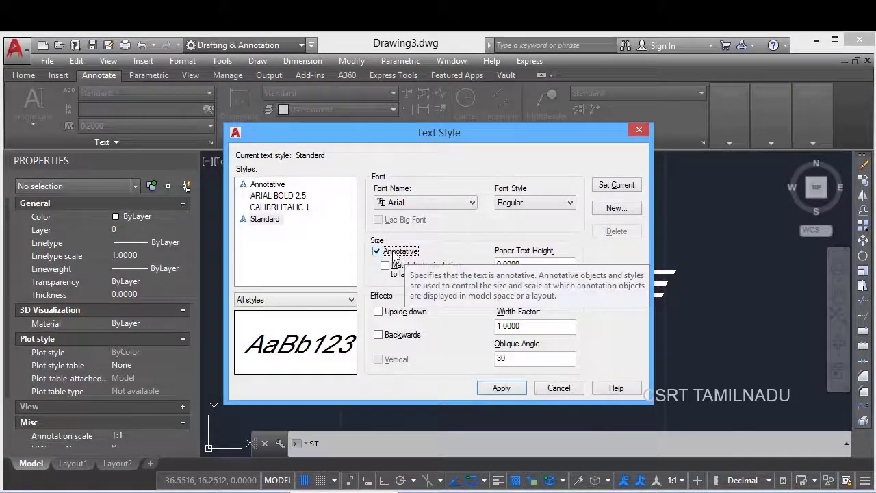
left_click(393, 251)
left_click(273, 221)
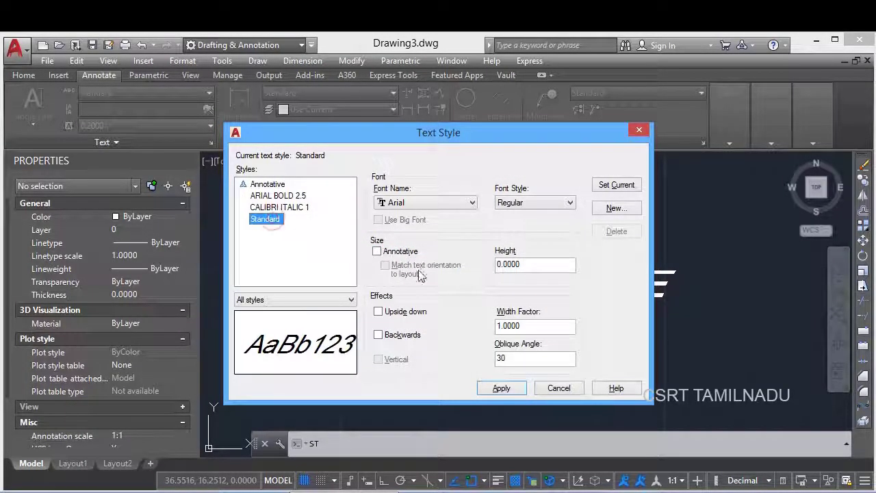
left_click(501, 388)
left_click(559, 388)
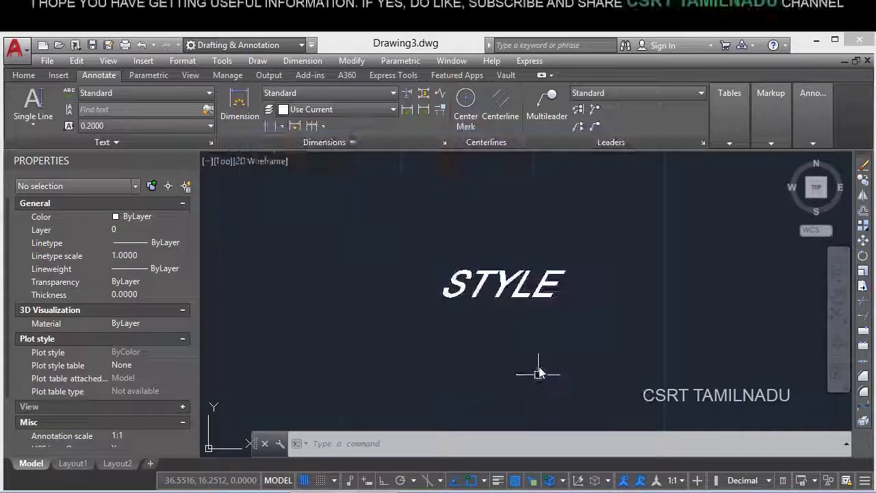
Select the STYLE text to inspect its style, then clear the selection.
left_click(524, 308)
left_click(439, 230)
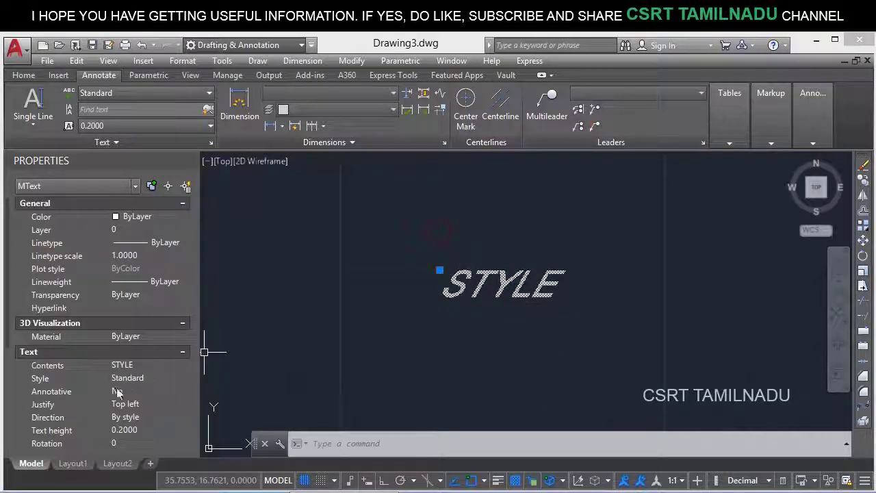
key("Escape")
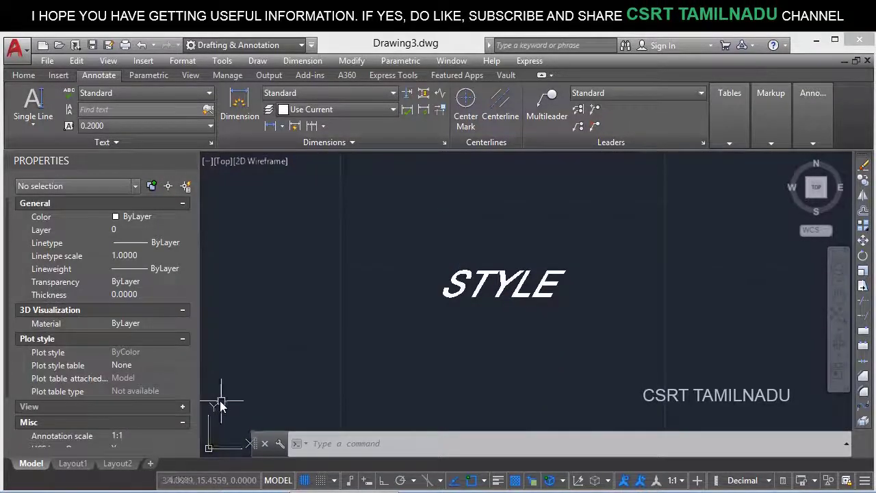
Make the Standard text style annotative and start a new multiline text.
type("s")
key("Return")
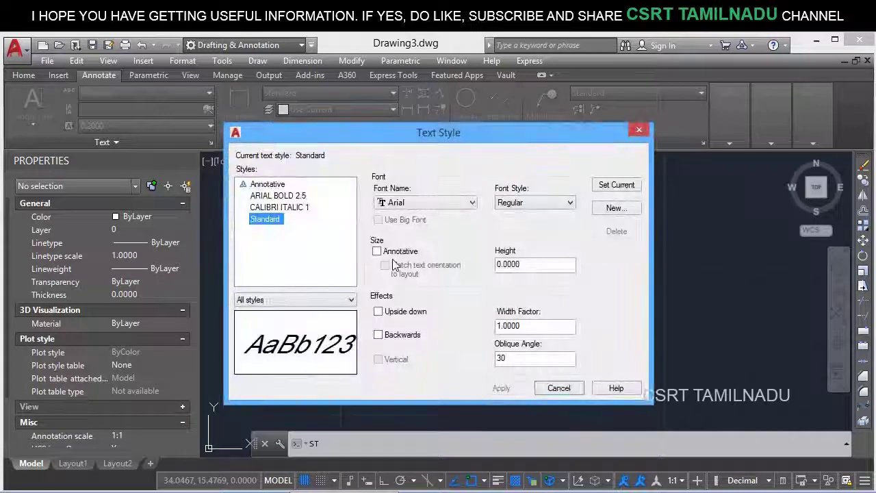
left_click(395, 252)
left_click(501, 388)
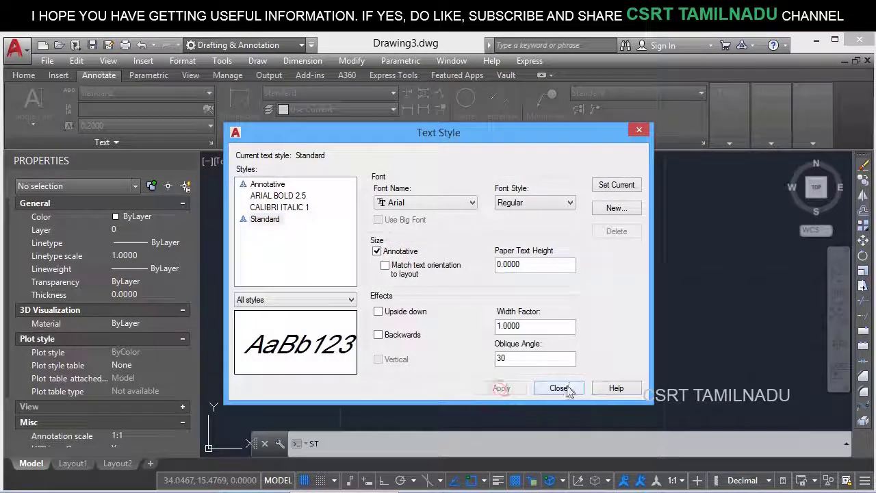
left_click(541, 390)
type("t")
key("Return")
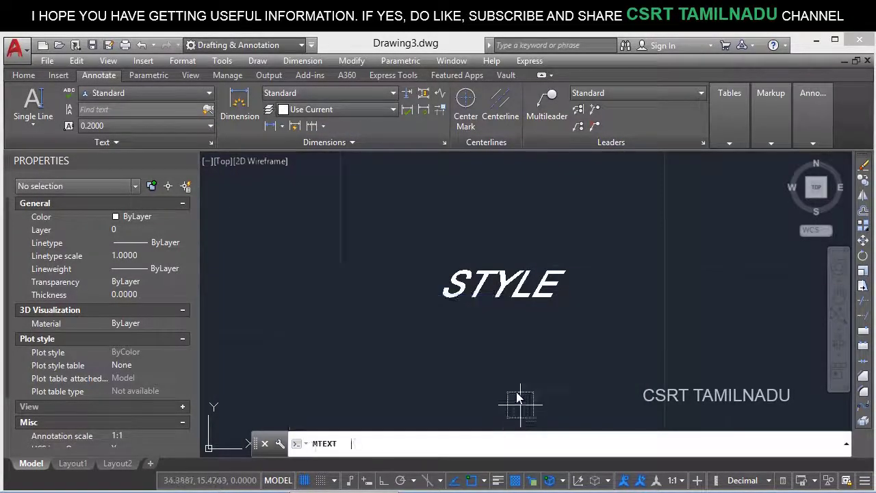
Place a text box below the first text and enter STYLE in annotative Standard.
left_click(501, 361)
left_click(636, 409)
type("ST")
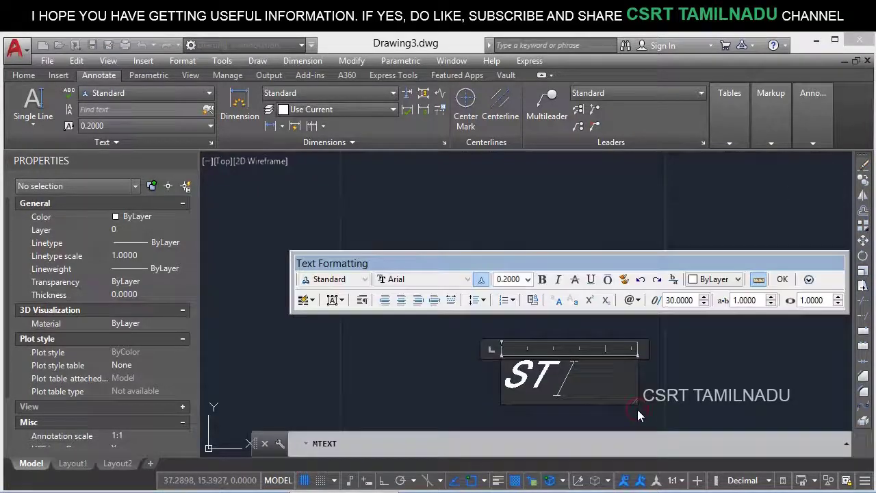
type("YLE")
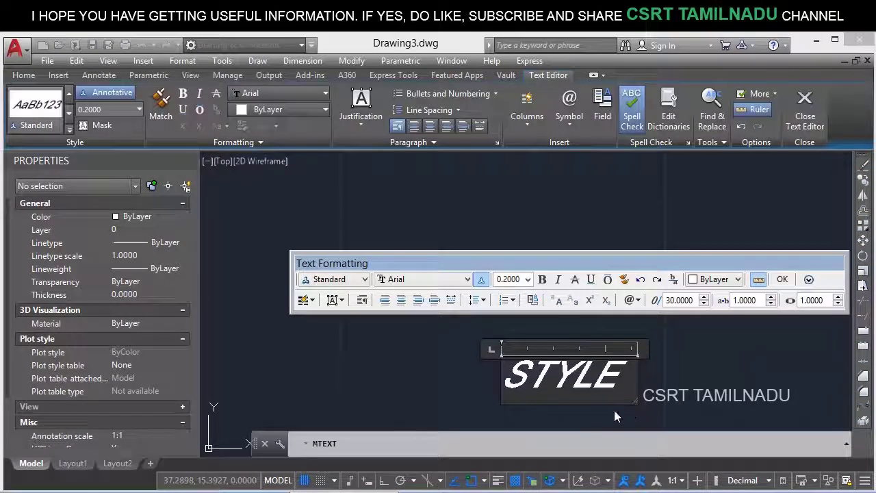
left_click(615, 414)
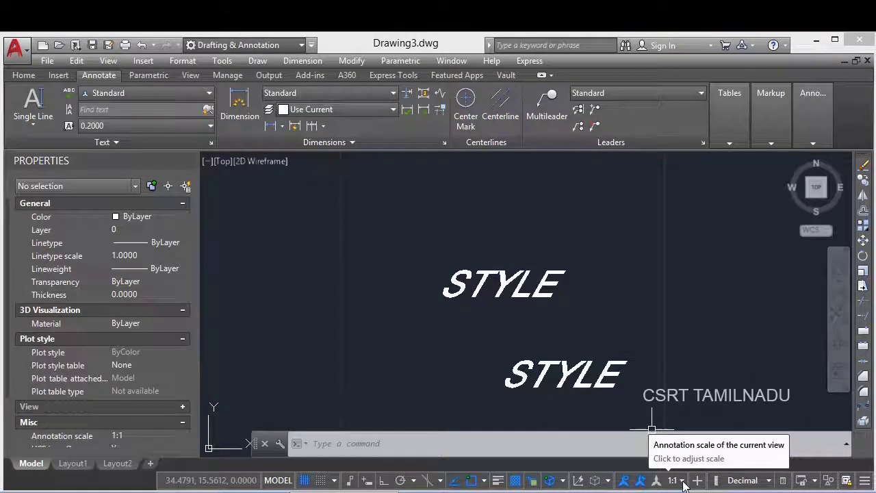
Set the annotation scale to 1:2, then select each STYLE text to compare sizes.
left_click(682, 482)
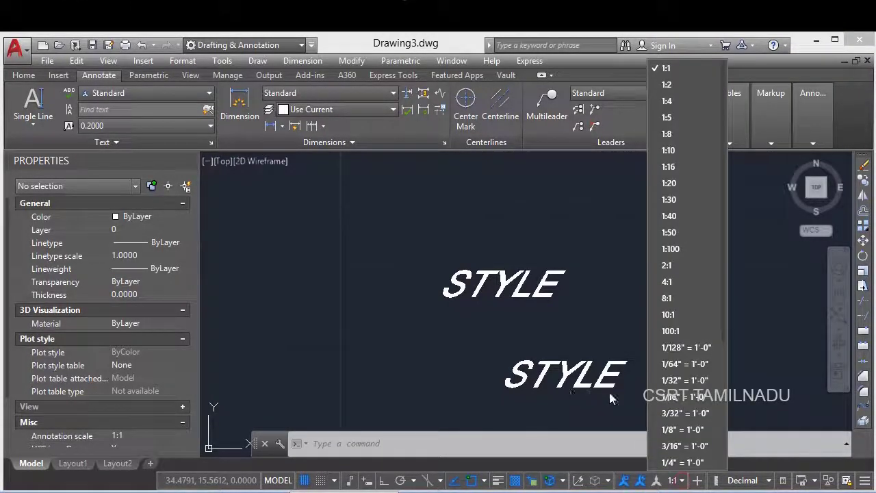
left_click(675, 89)
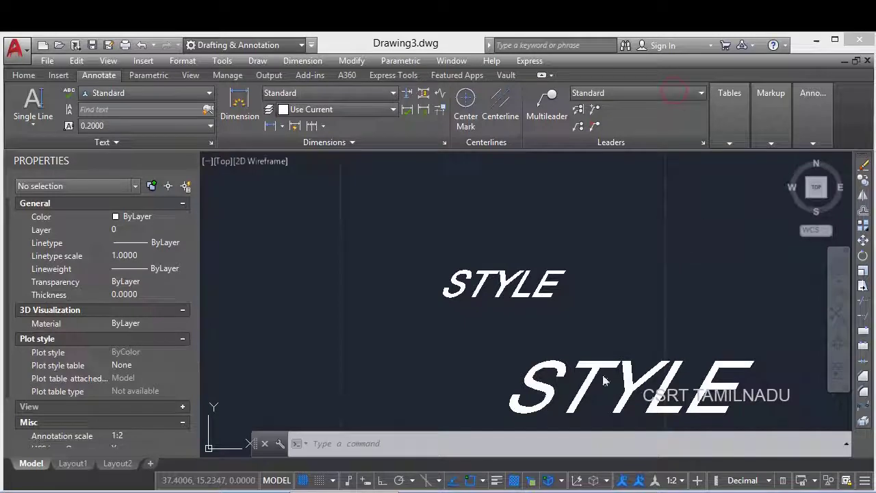
left_click(605, 390)
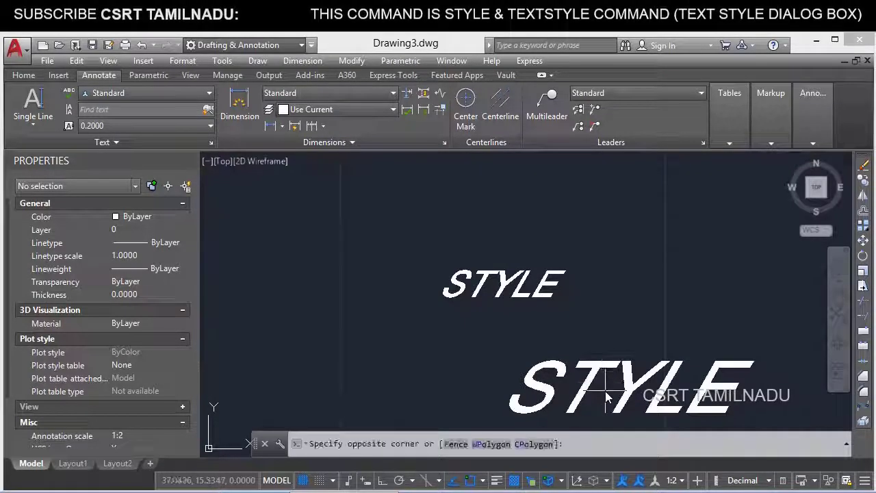
left_click(555, 317)
key("Escape")
left_click(576, 322)
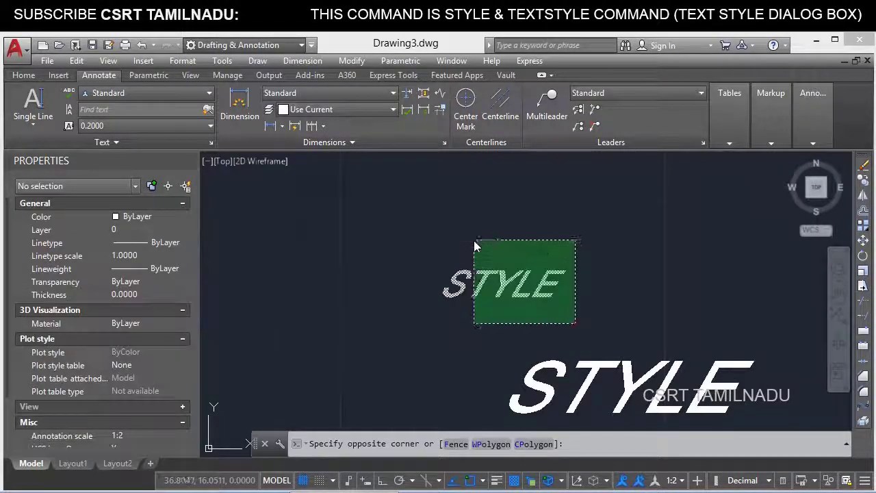
left_click(475, 241)
key("Escape")
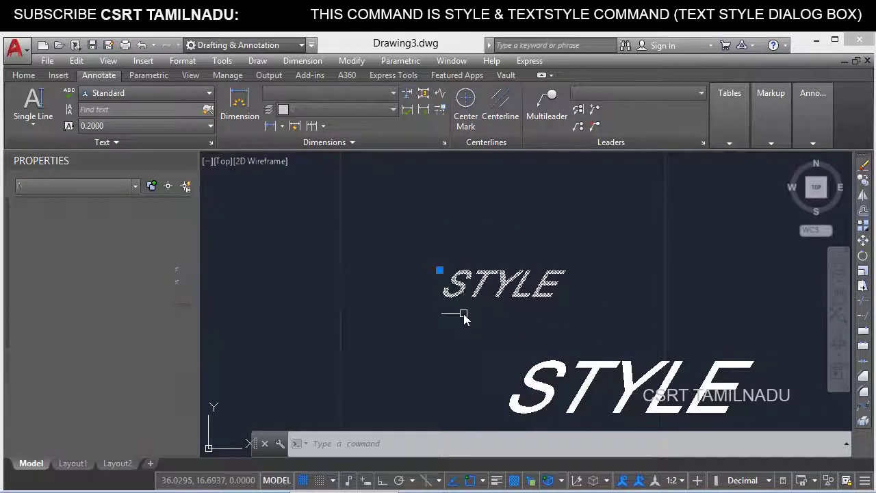